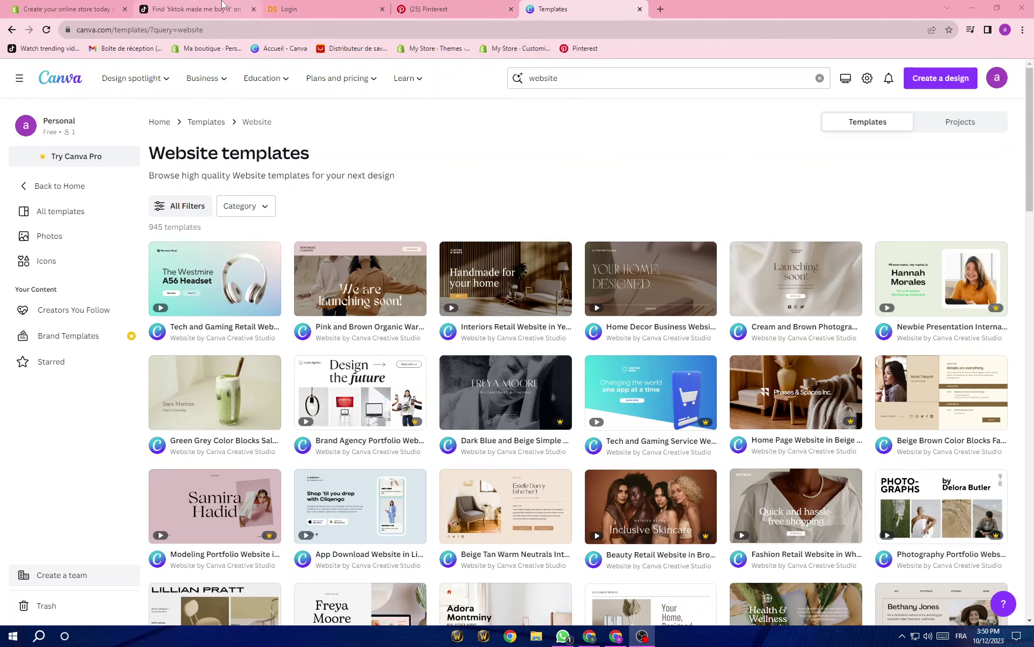
Switch from the Canva website templates to the TikTok search results.
left_click(194, 9)
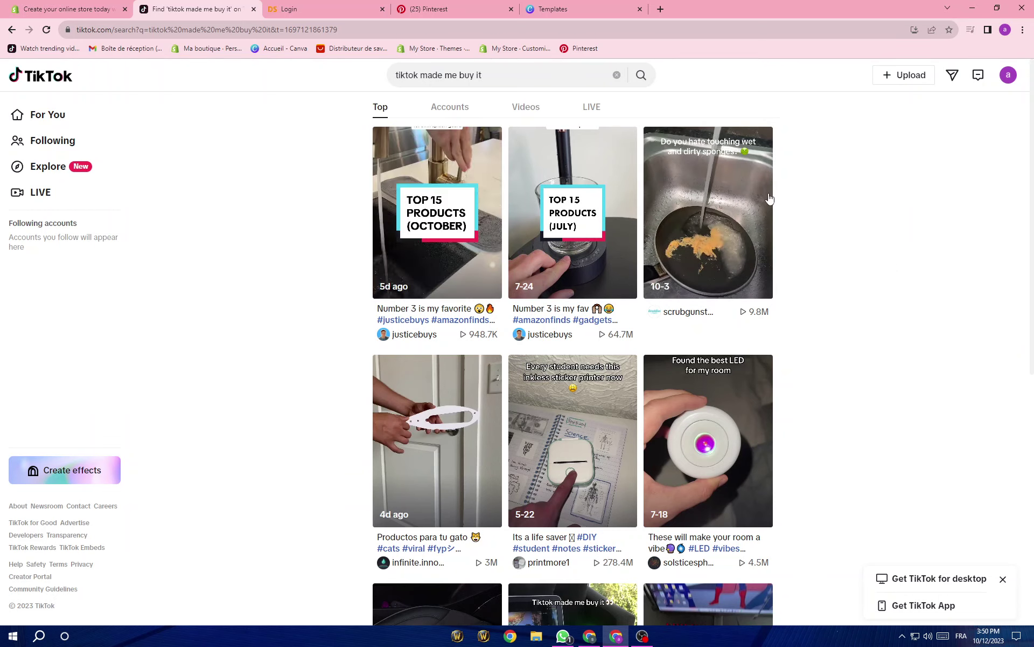
Search TikTok for 'tiktok made me buy it products 2023' using the suggestion.
left_click(518, 74)
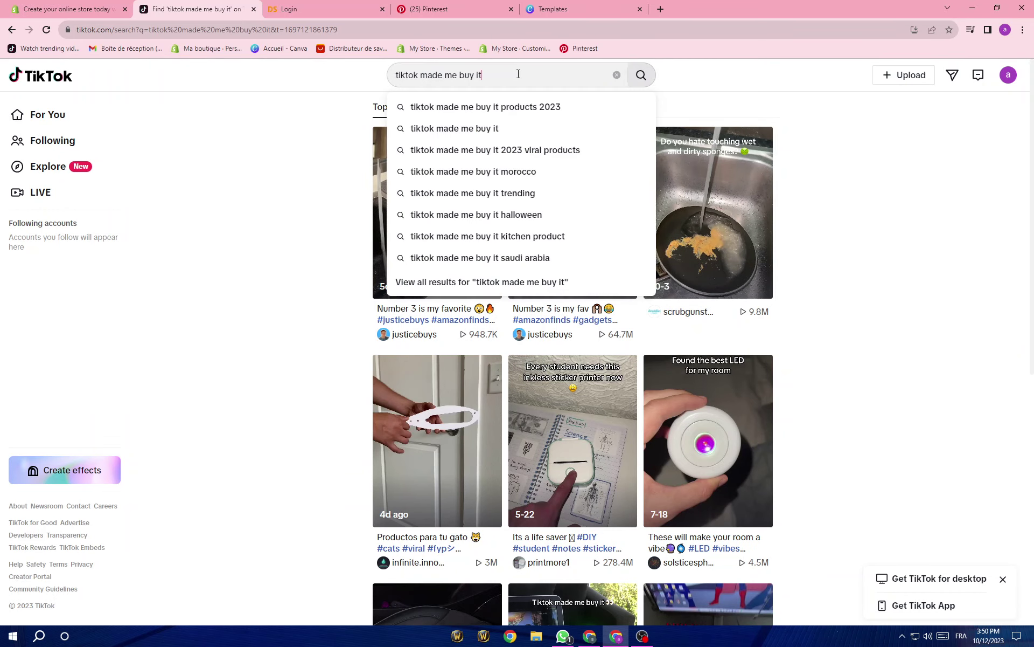
left_click(549, 108)
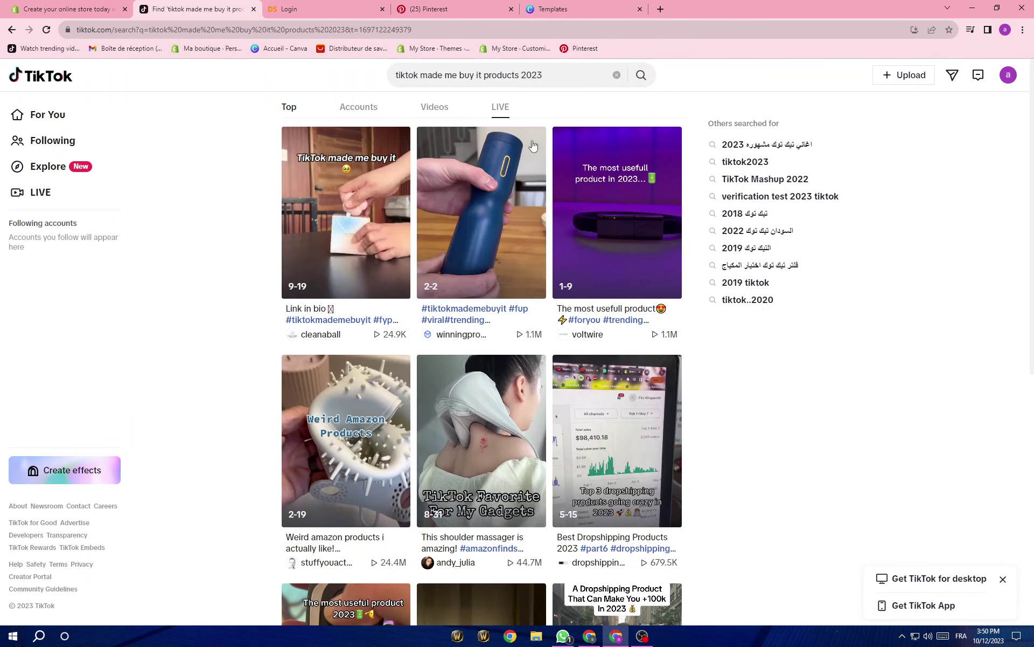
scroll(550, 237, "down", 1)
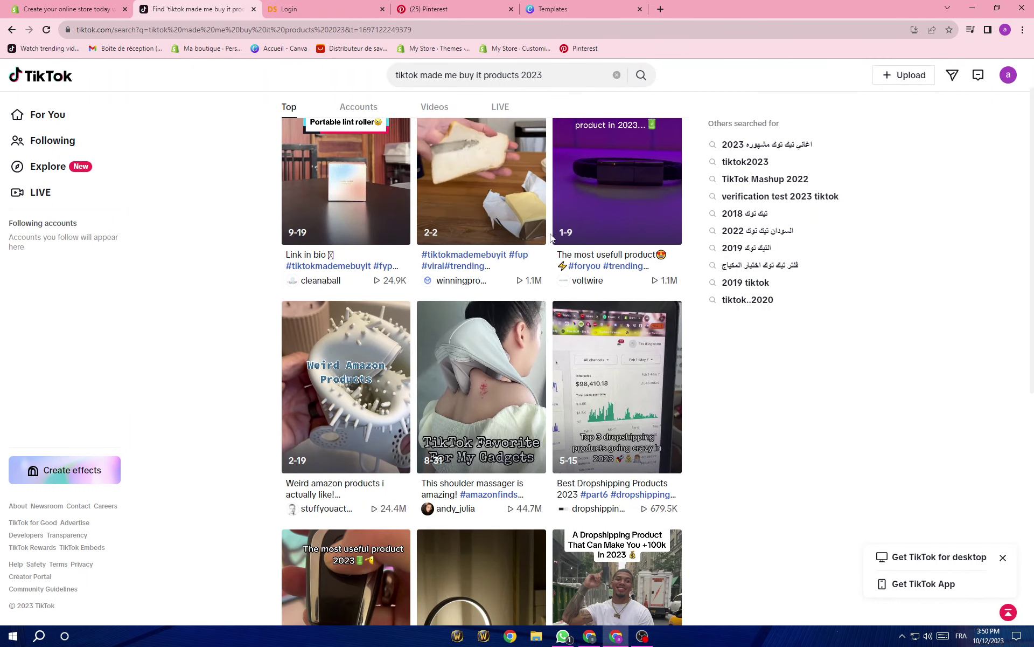
scroll(551, 237, "up", 1)
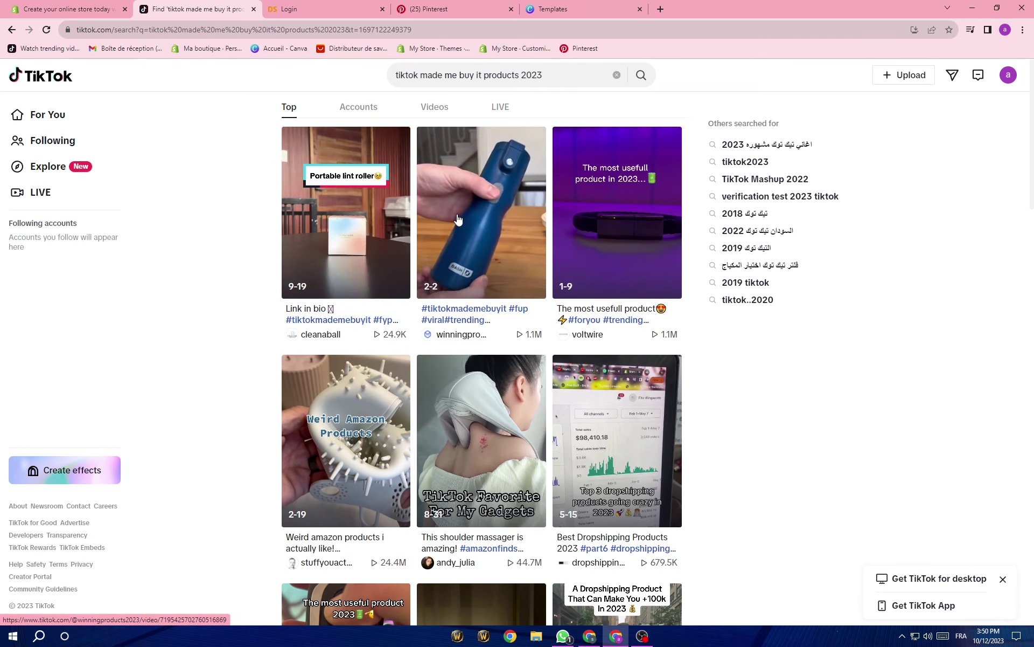
scroll(631, 247, "down", 6)
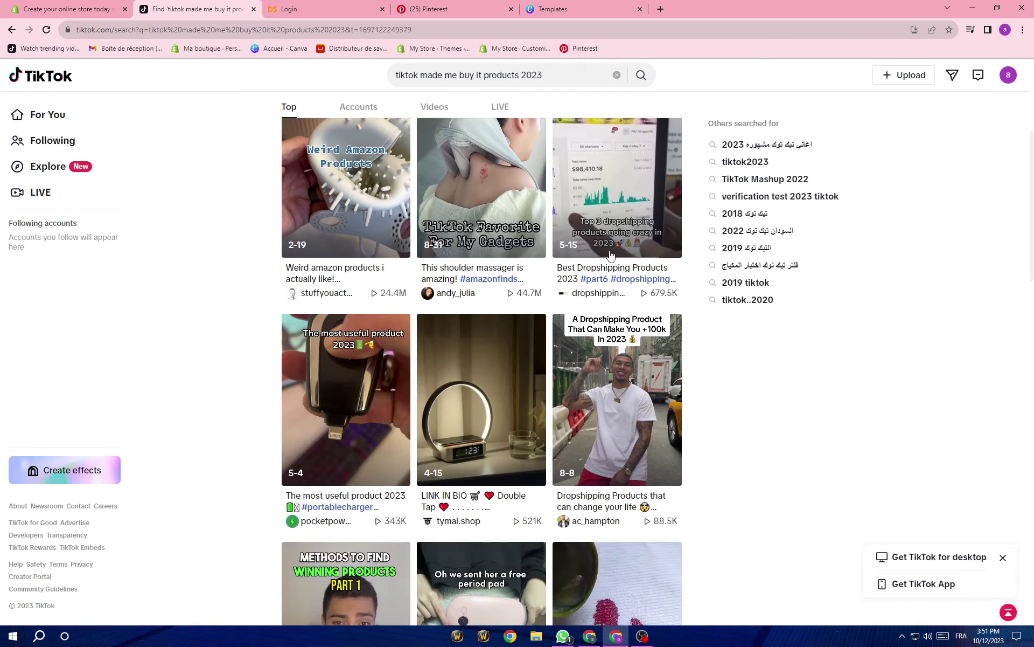
Scroll through the product videos, then move to the DSers login page.
scroll(324, 216, "down", 3)
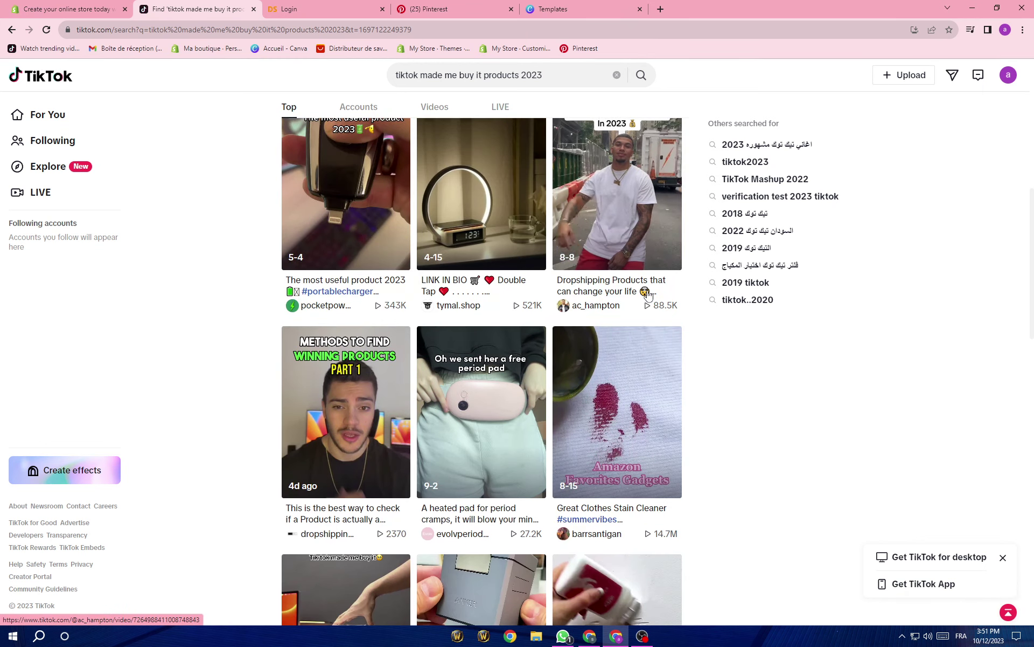
scroll(507, 235, "down", 4)
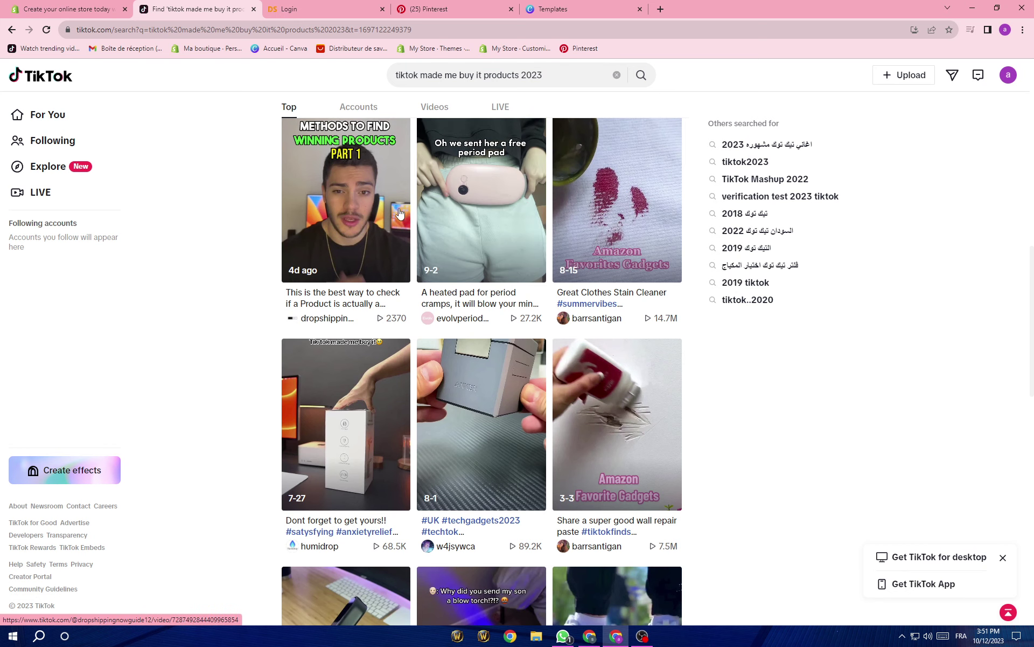
scroll(431, 282, "down", 4)
scroll(432, 282, "down", 8)
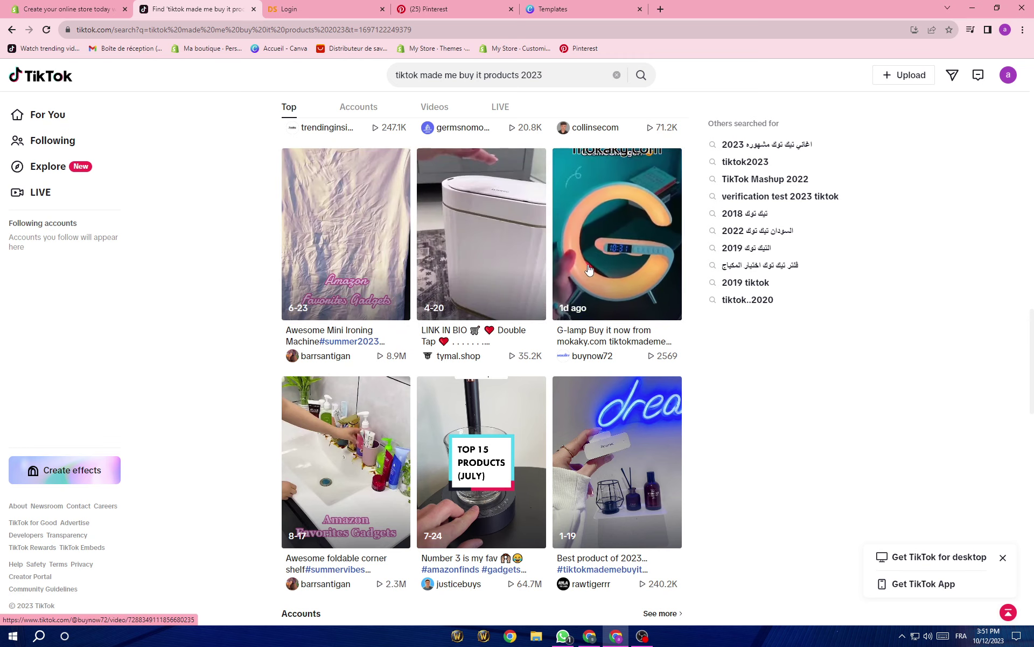
scroll(348, 251, "down", 5)
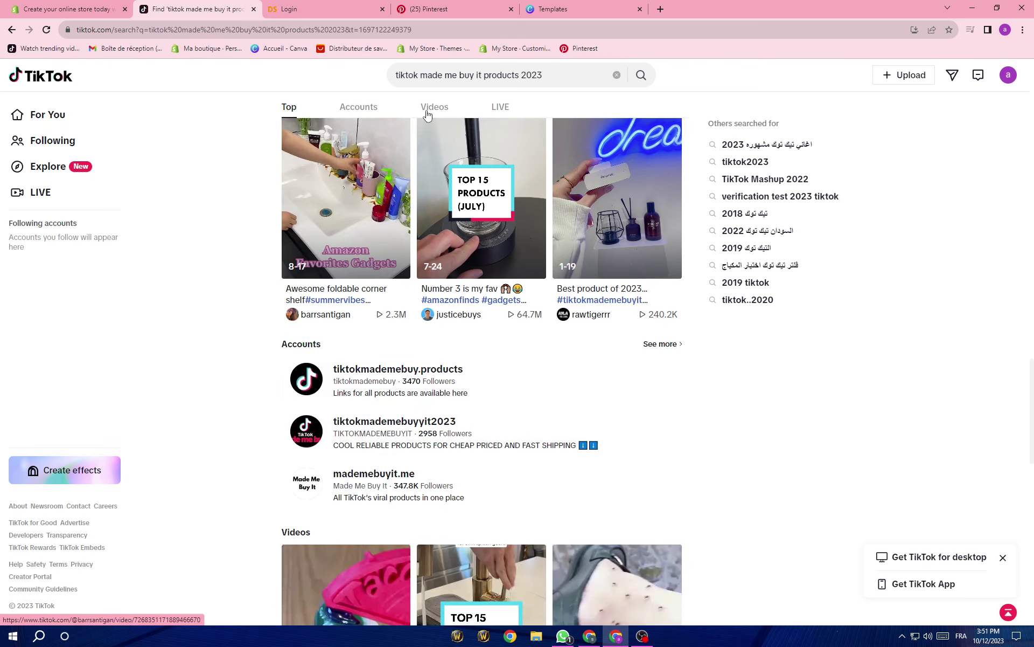
left_click(310, 7)
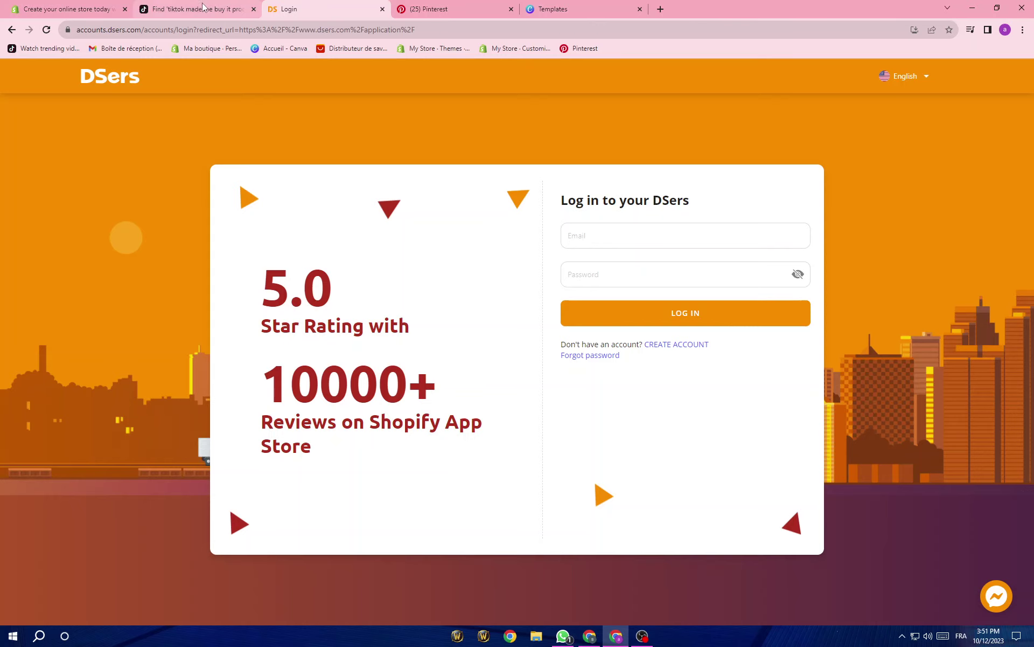
Glance at the TikTok results, return to DSers login, then go to Shopify's free-trial page.
left_click(184, 5)
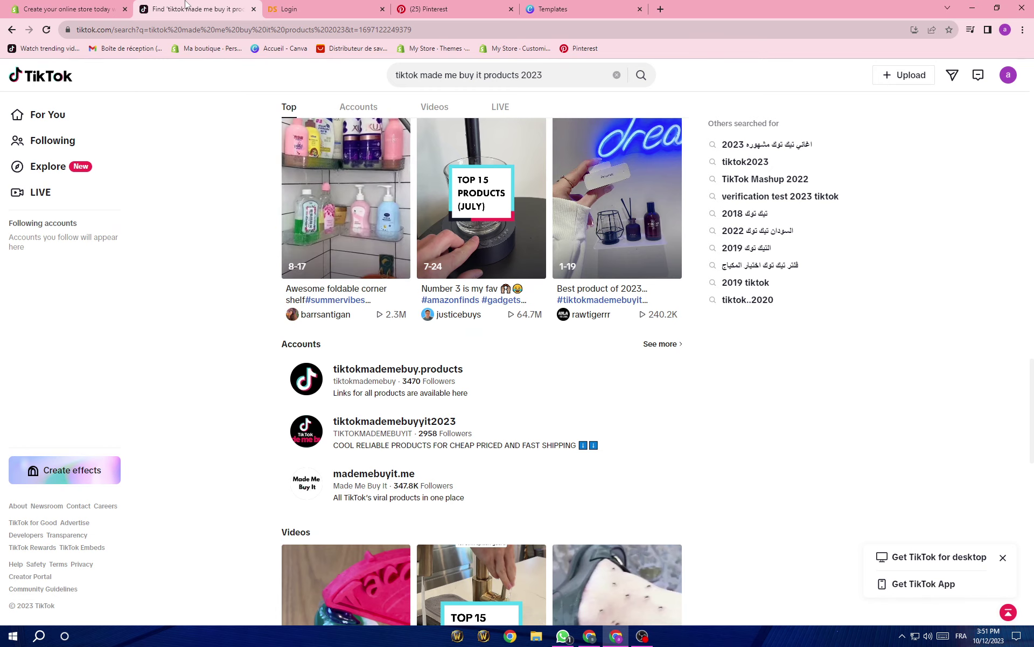
left_click(313, 5)
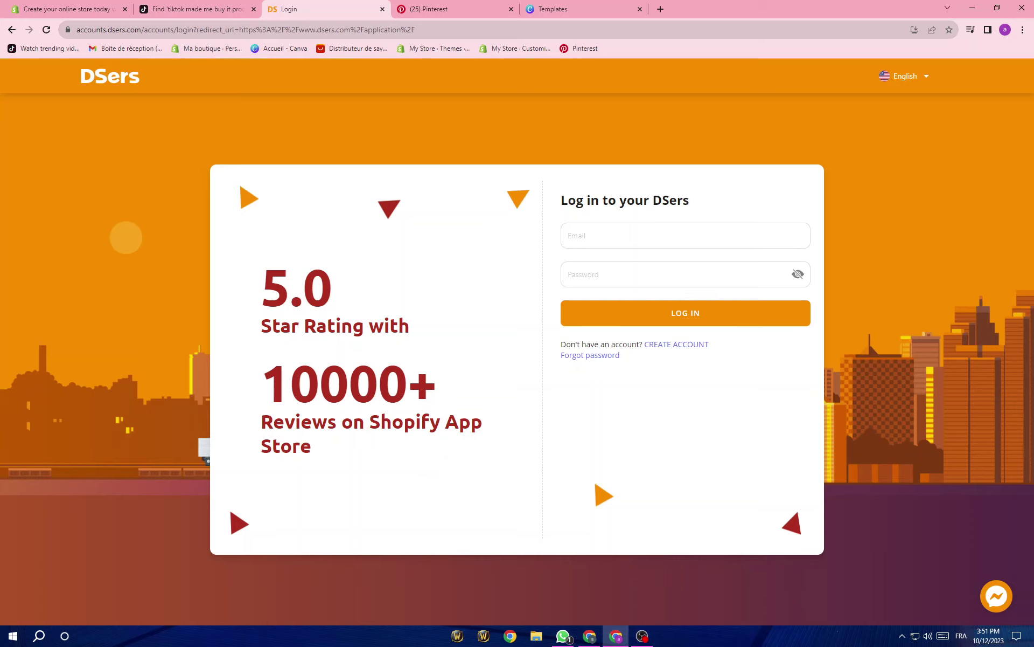
left_click(643, 636)
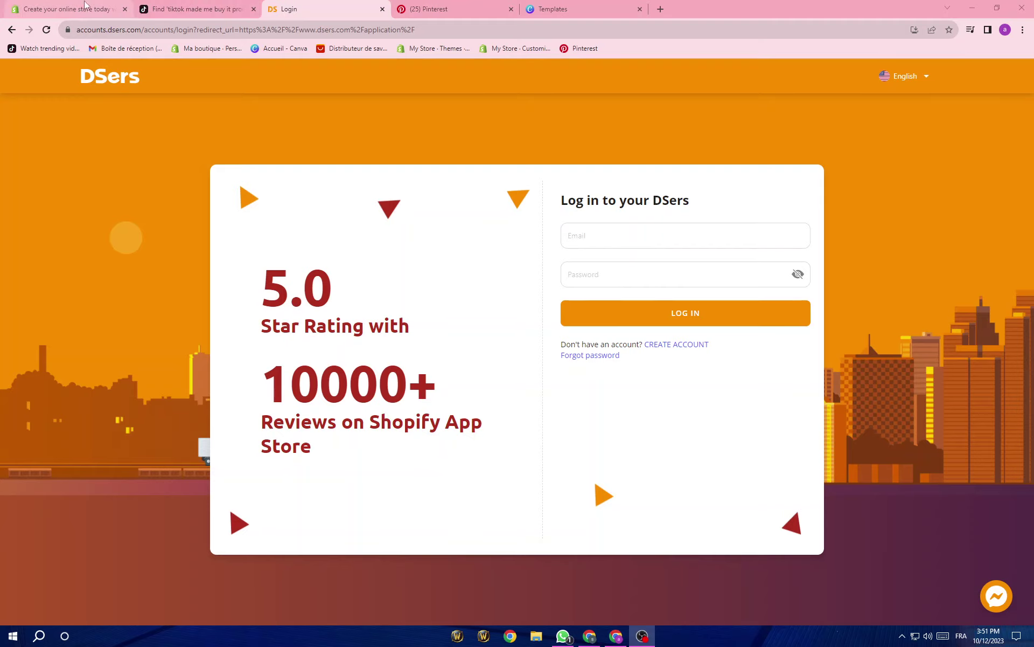
left_click(51, 5)
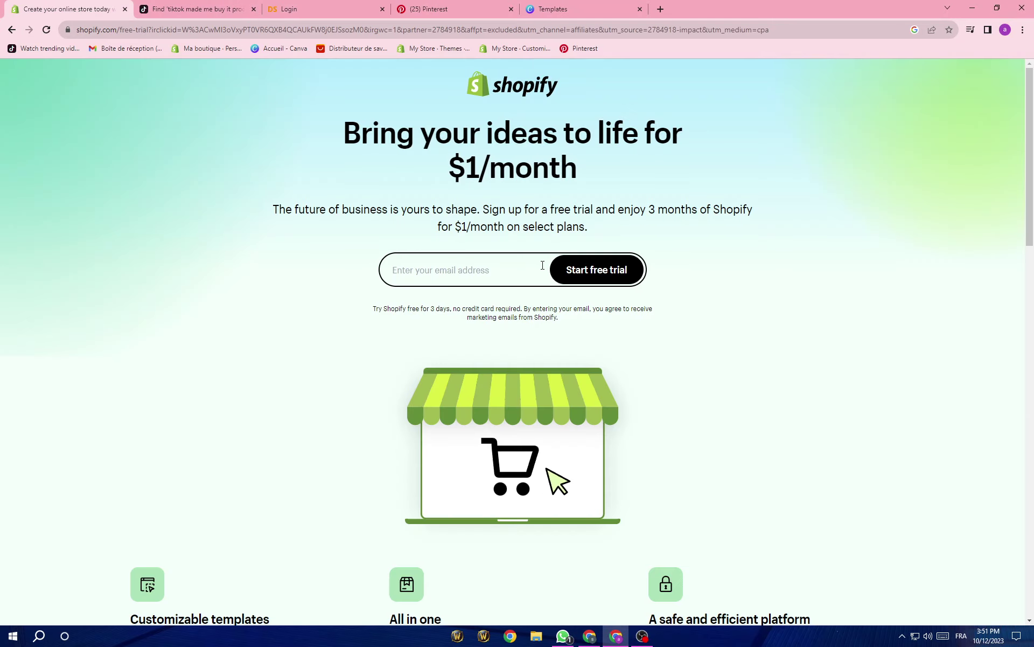
Start the Shopify free trial from the $1/month offer page.
scroll(524, 438, "down", 5)
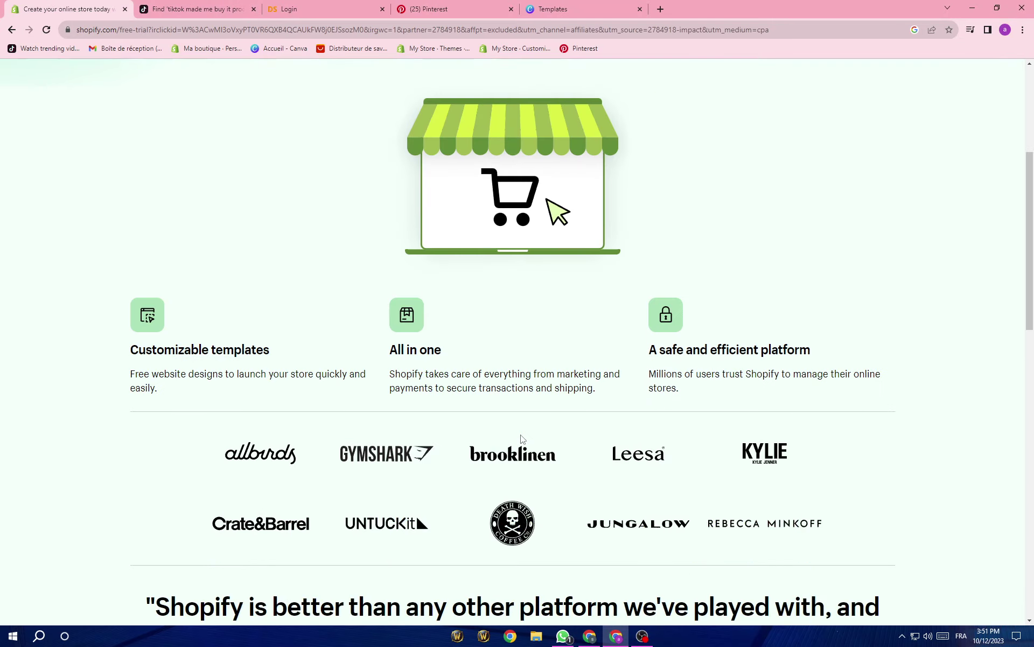
scroll(524, 437, "up", 5)
left_click_drag(339, 140, 687, 155)
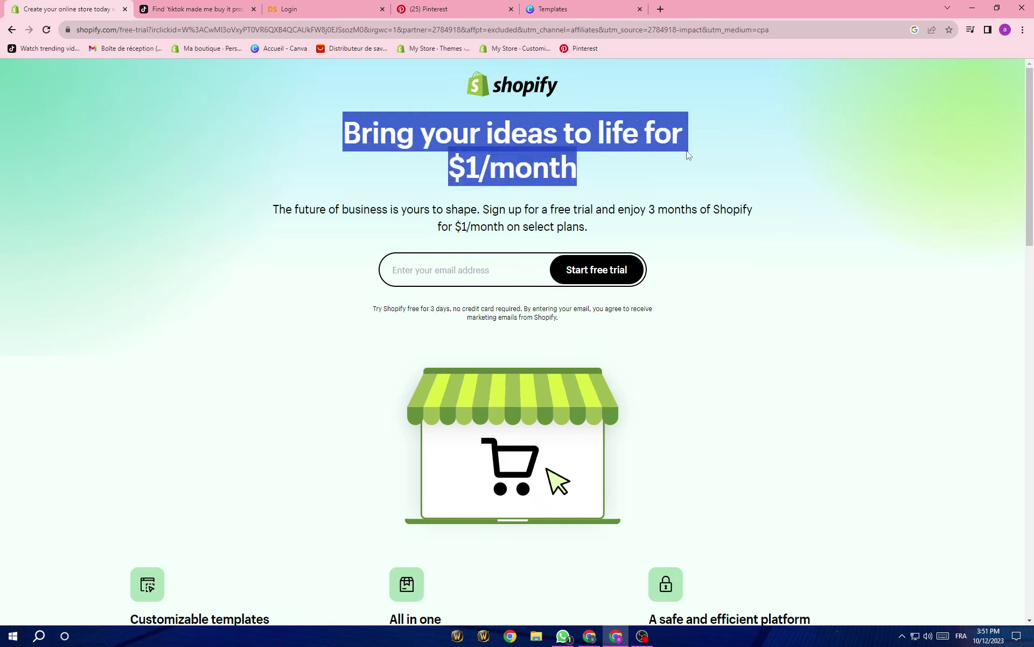
left_click(470, 172)
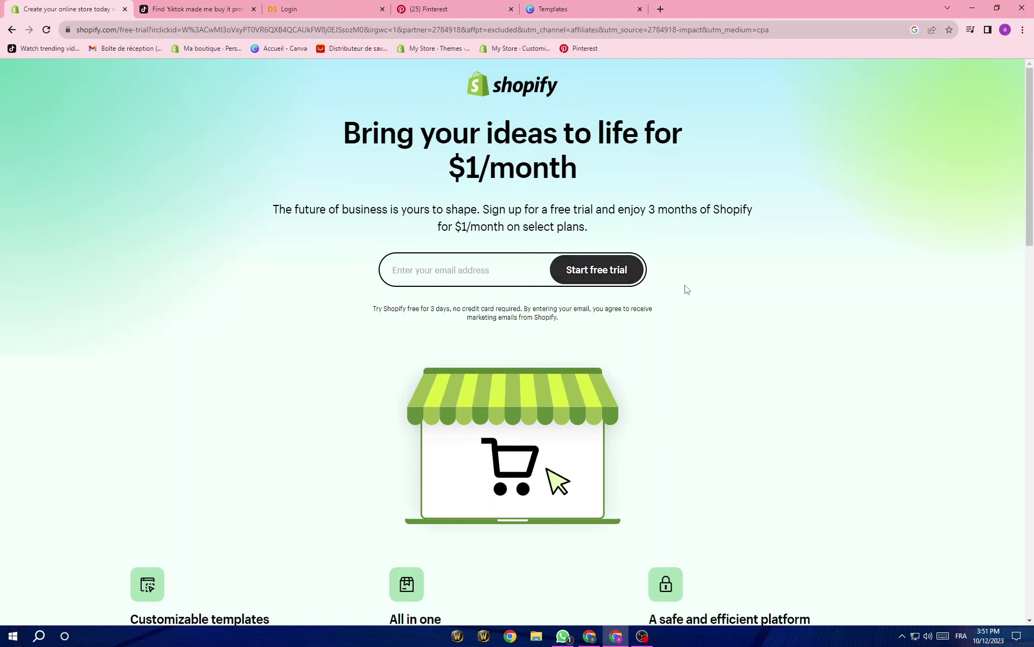
left_click(576, 274)
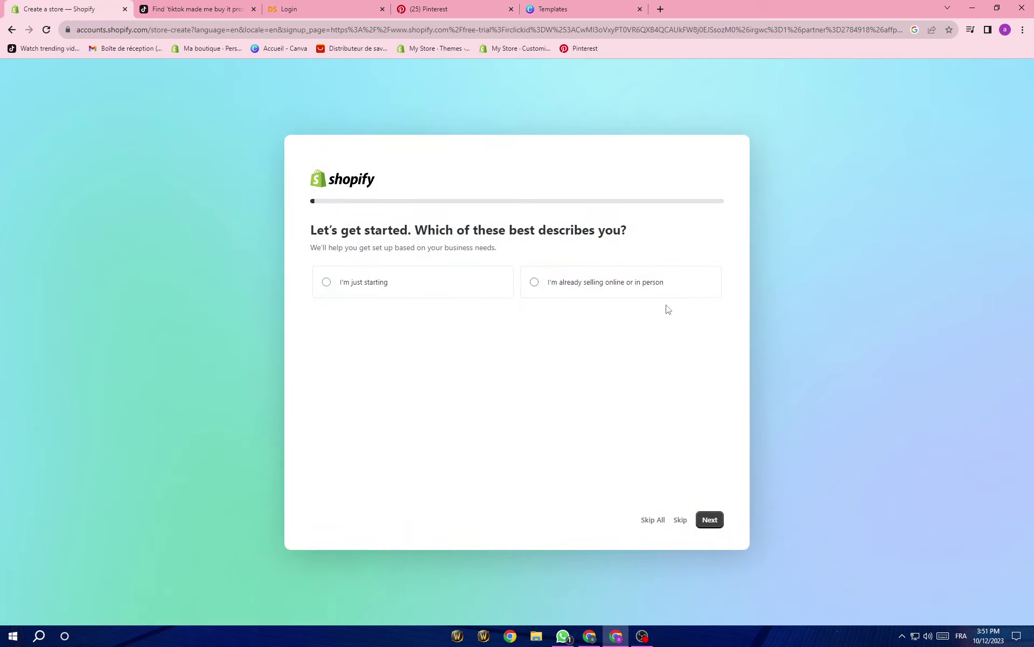
Answer setup as just starting, selling via an online store, dropshipping products.
left_click(462, 292)
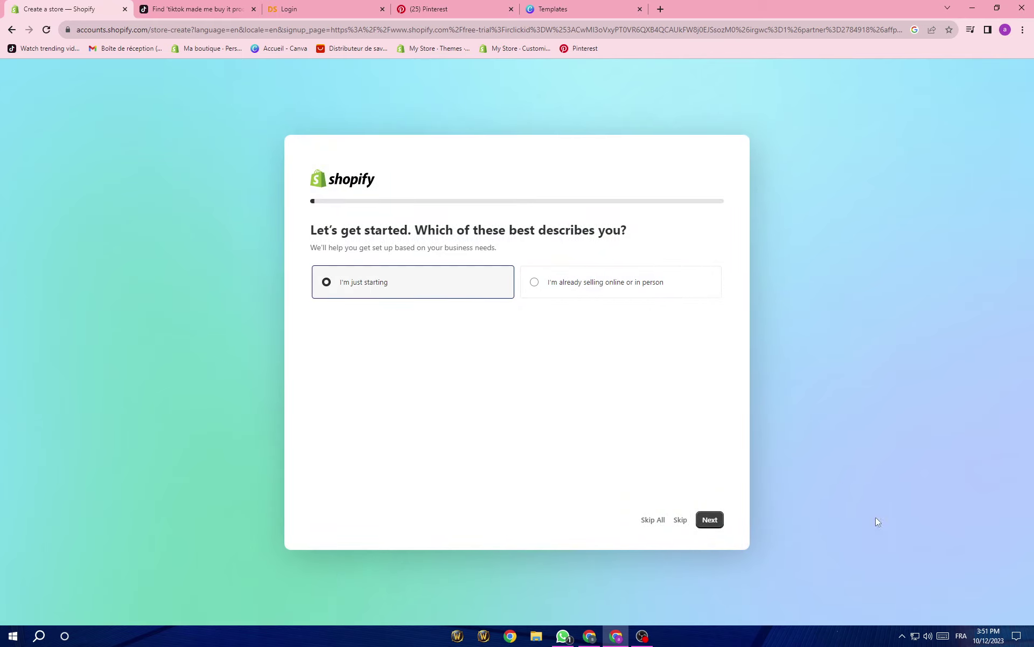
left_click(710, 519)
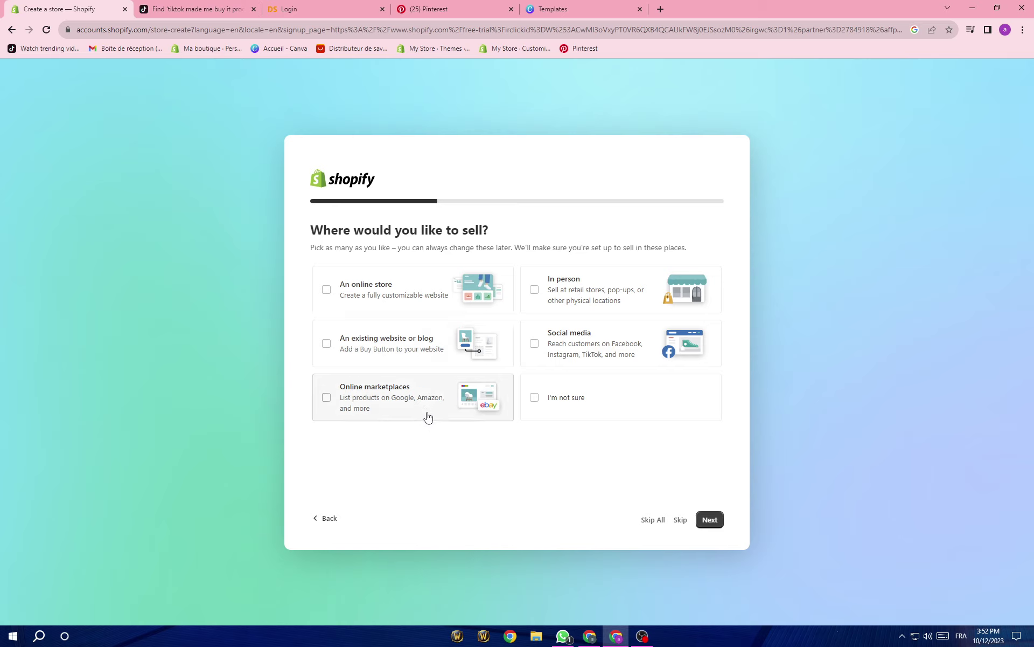
left_click(378, 289)
left_click(707, 521)
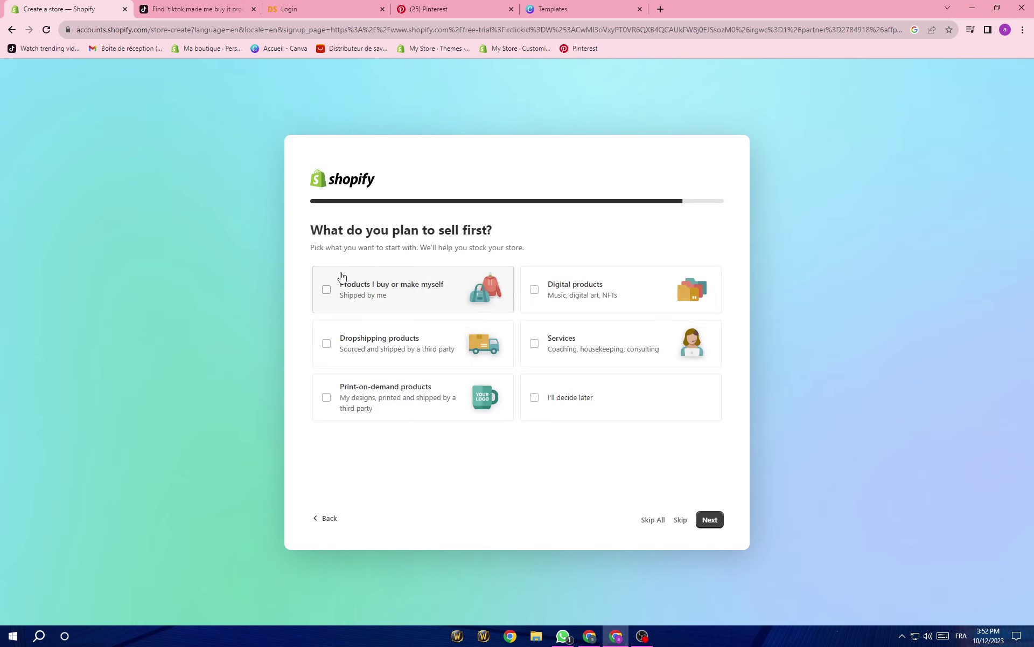
left_click(404, 358)
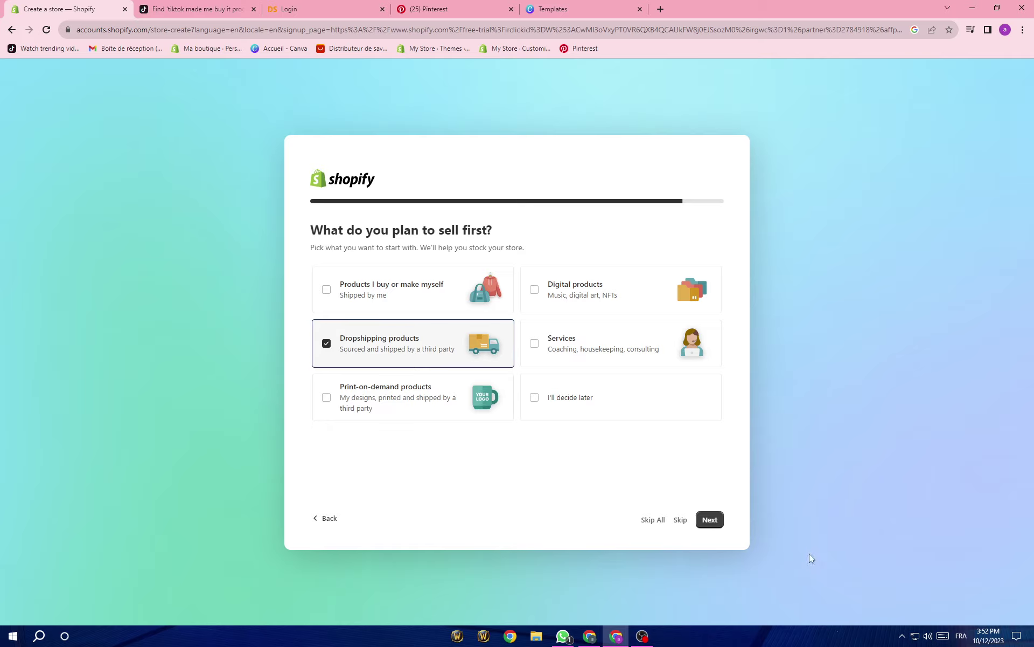
left_click(711, 520)
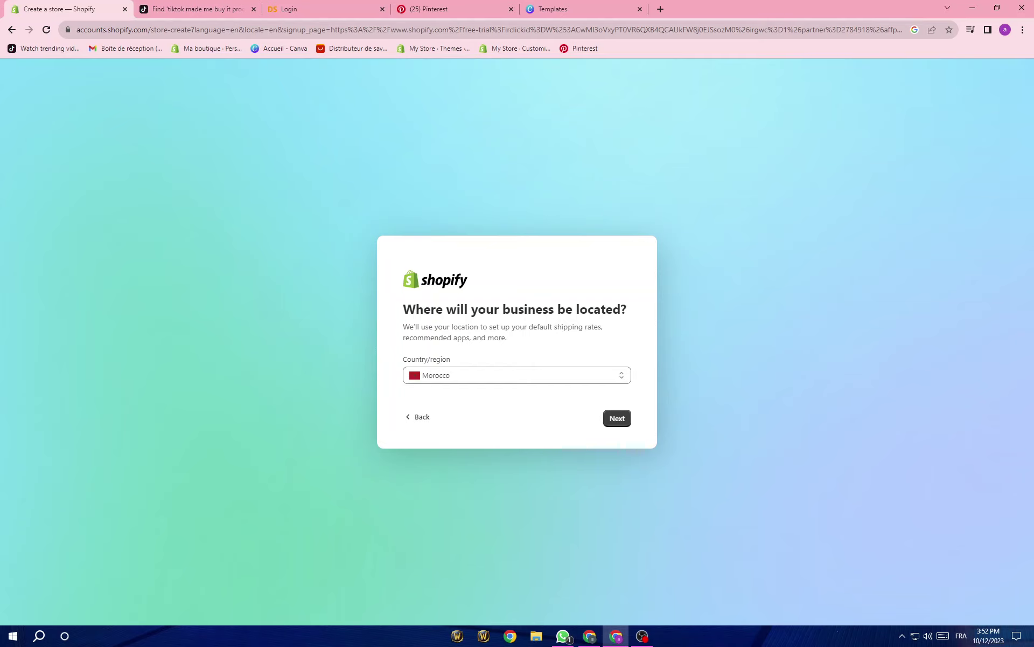
Build the store in Morocco and open the Dawn theme's customizer from Online Store.
left_click(617, 418)
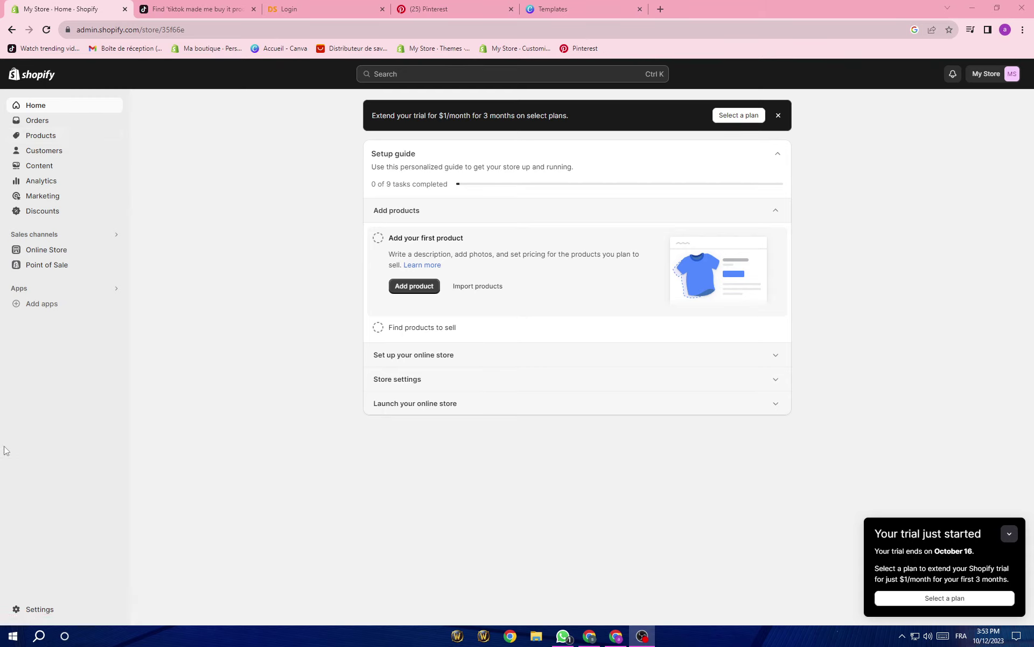
left_click(49, 253)
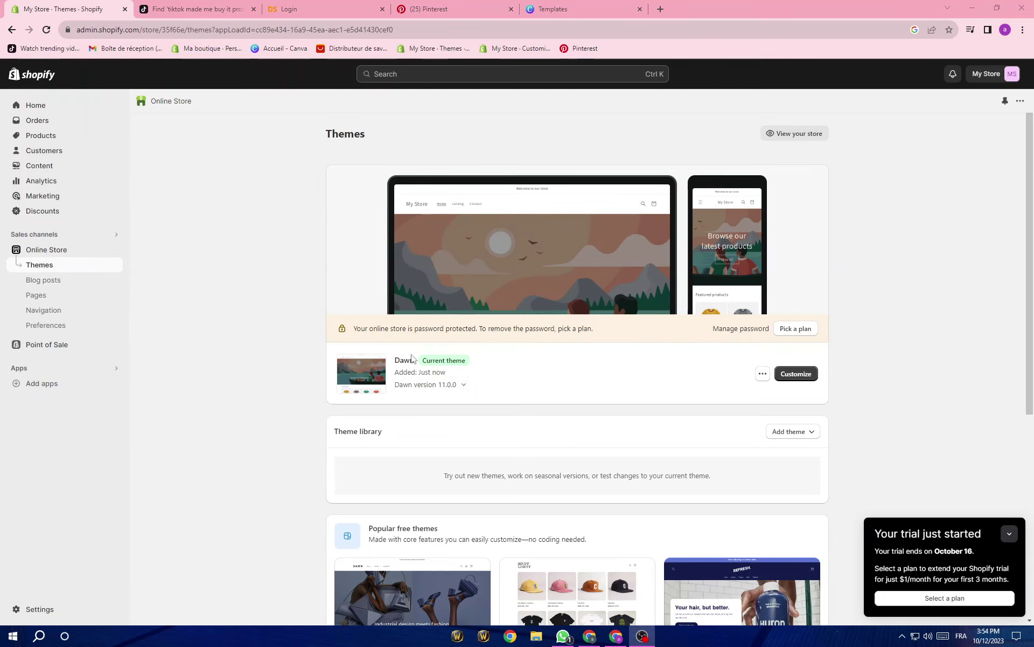
scroll(673, 573, "down", 6)
scroll(671, 545, "up", 6)
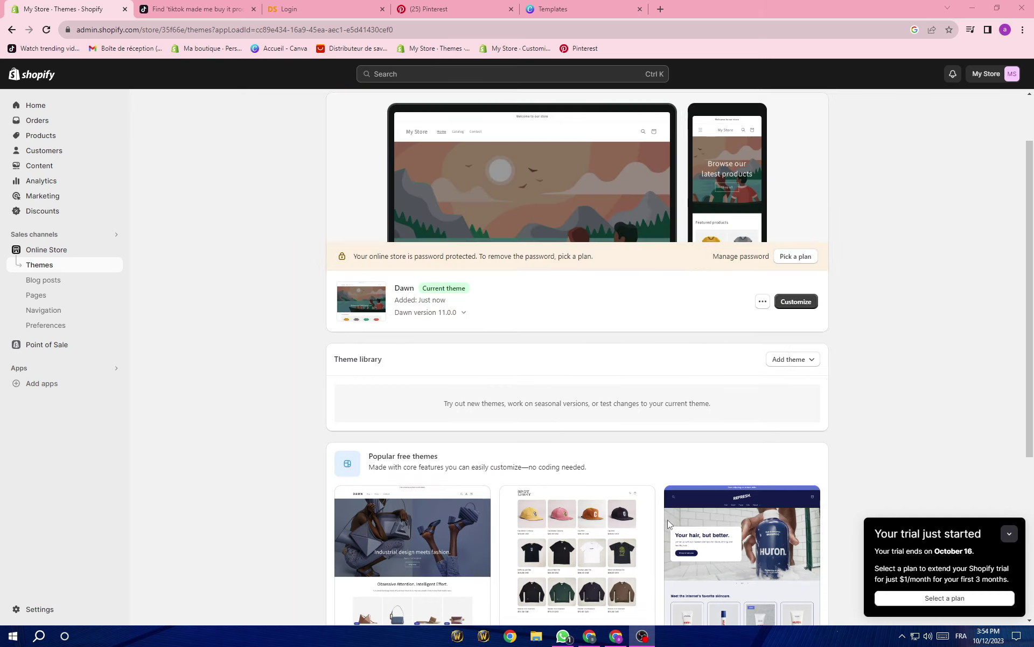
left_click(796, 375)
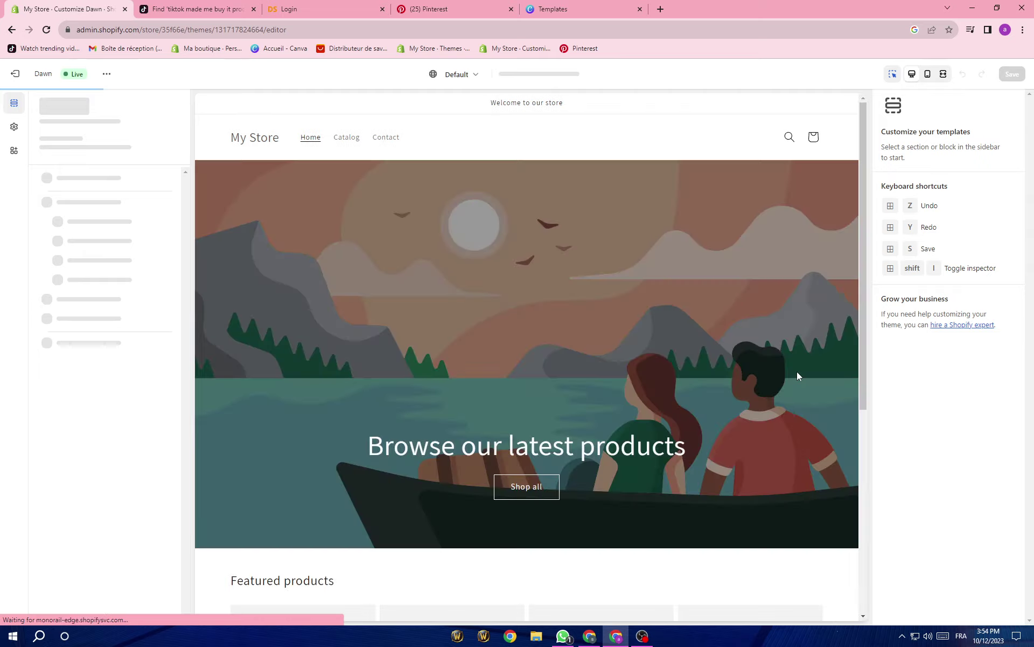
Open the footer's add-section list and close it without adding anything.
scroll(708, 411, "down", 6)
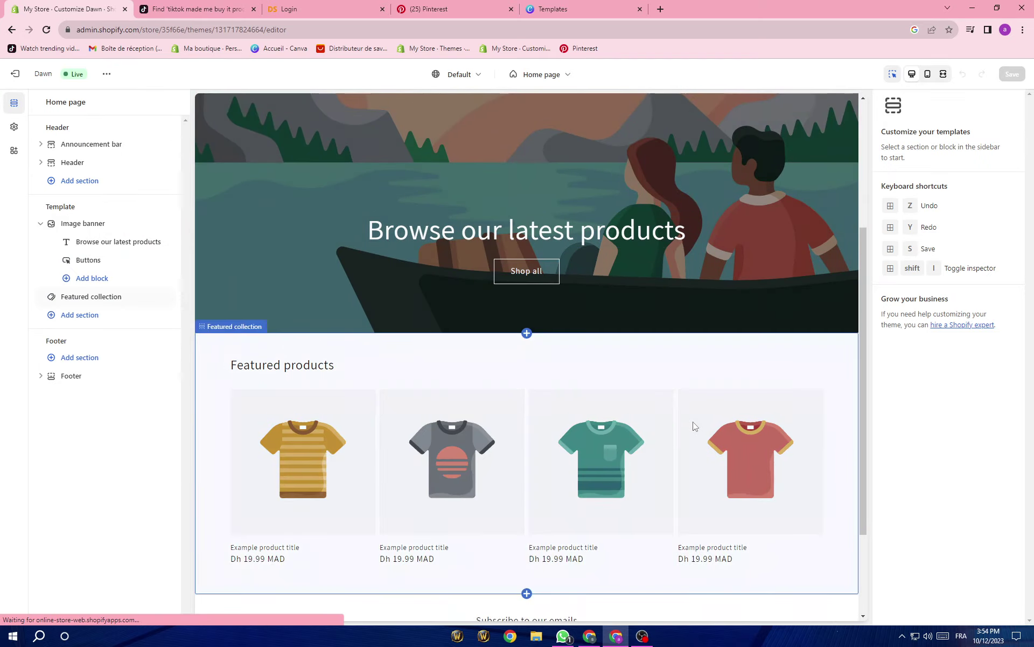
scroll(681, 445, "down", 6)
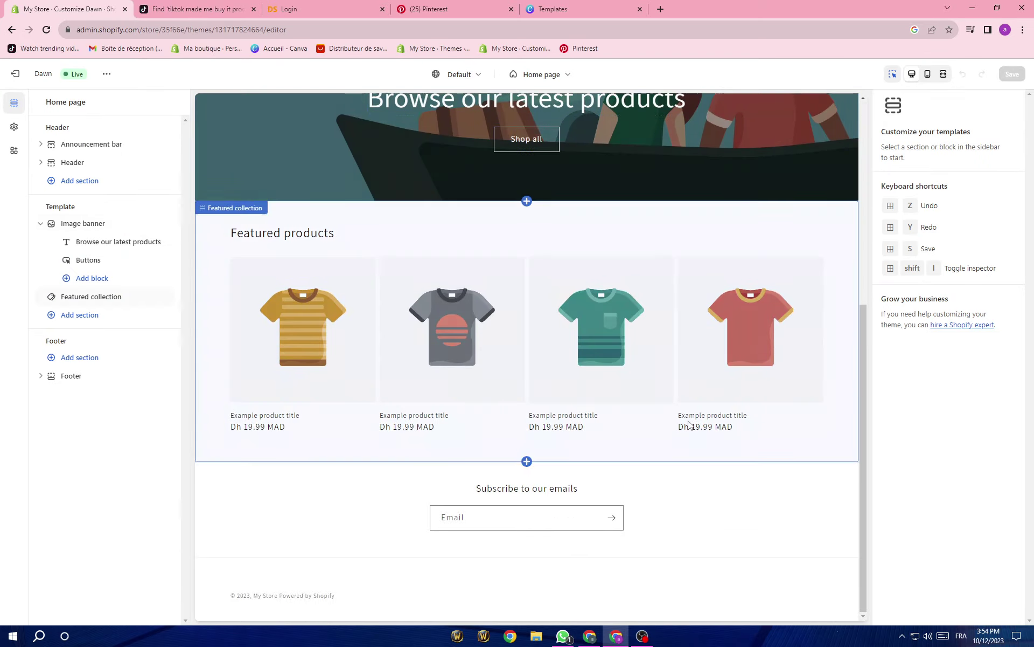
scroll(277, 328, "up", 6)
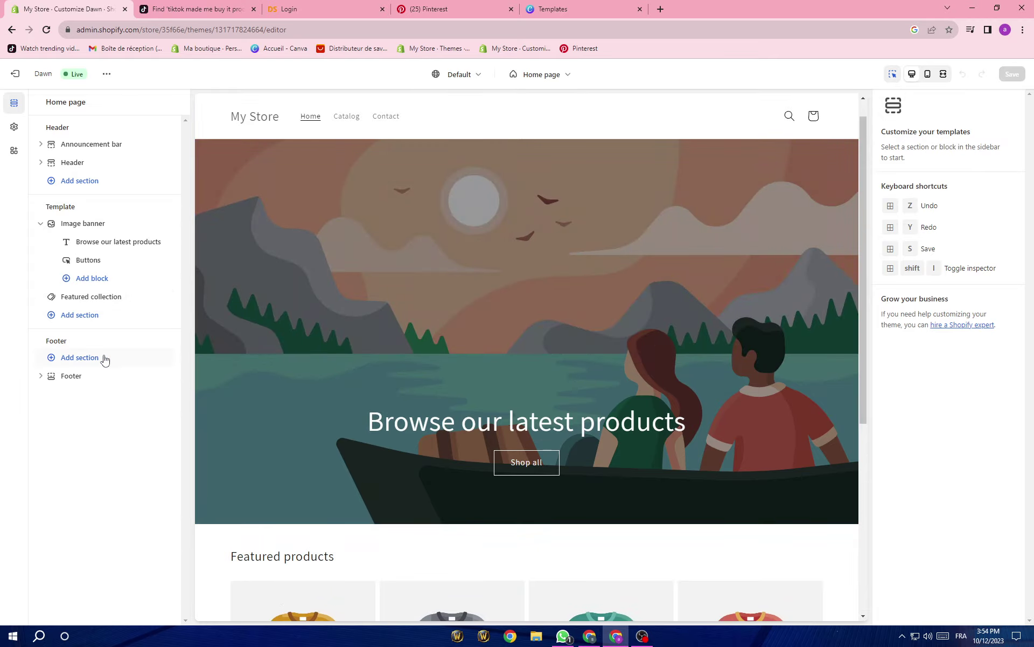
left_click(103, 359)
left_click(225, 362)
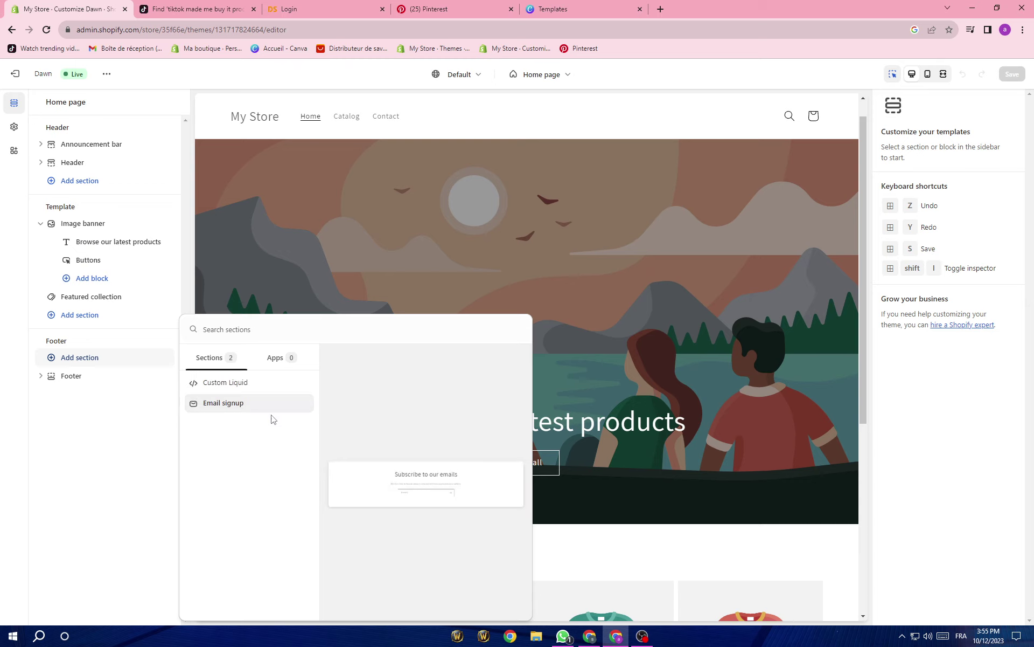
left_click(104, 341)
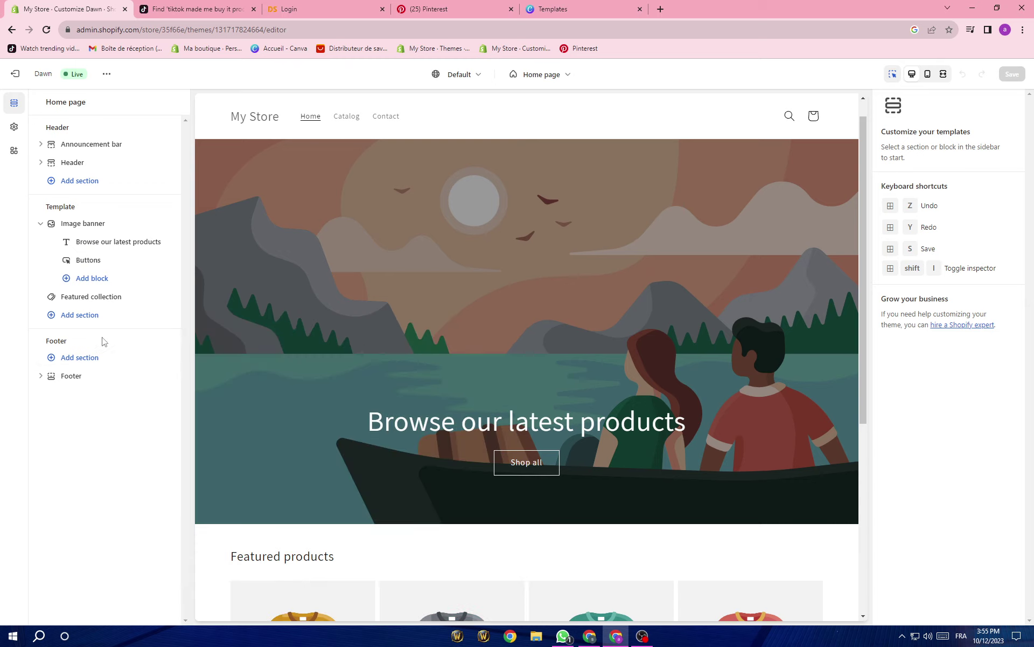
Add an Image with text section above Image banner, then delete Image banner.
left_click(109, 322)
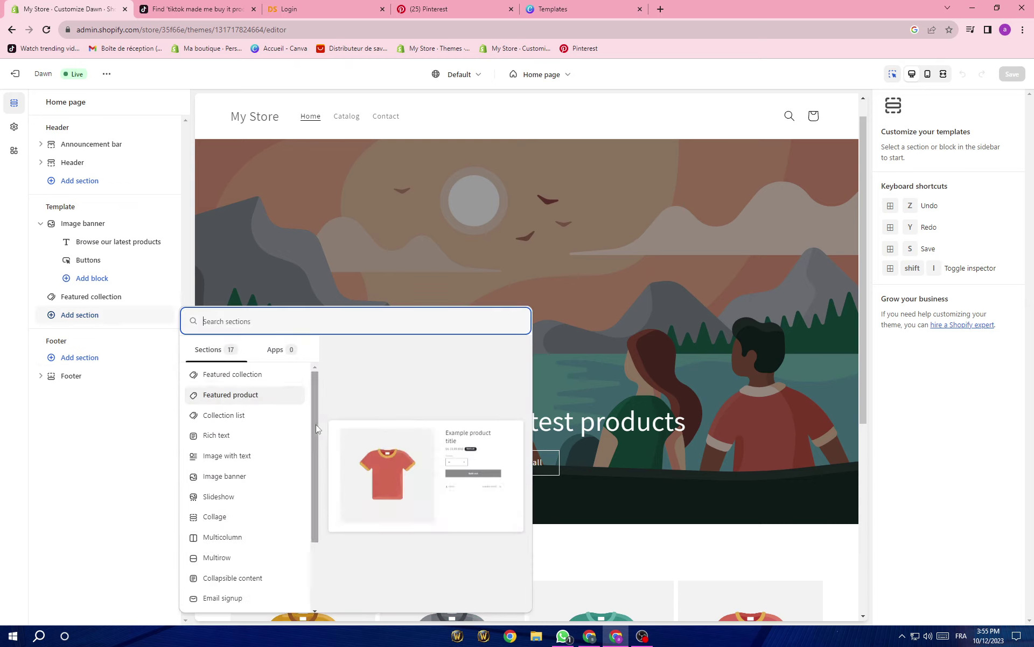
left_click(210, 457)
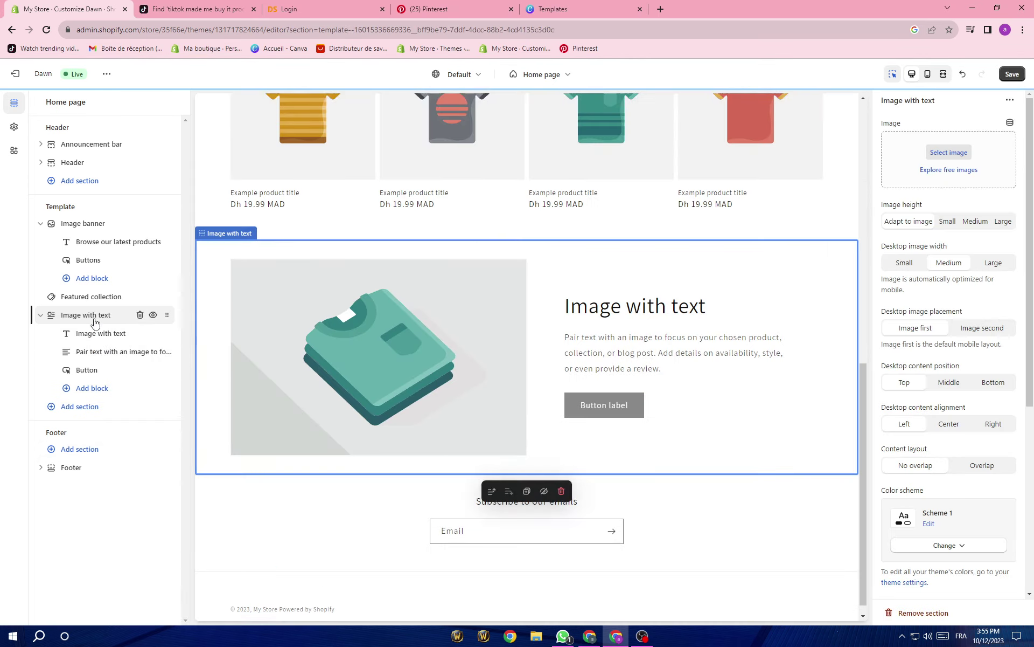
left_click_drag(168, 315, 172, 222)
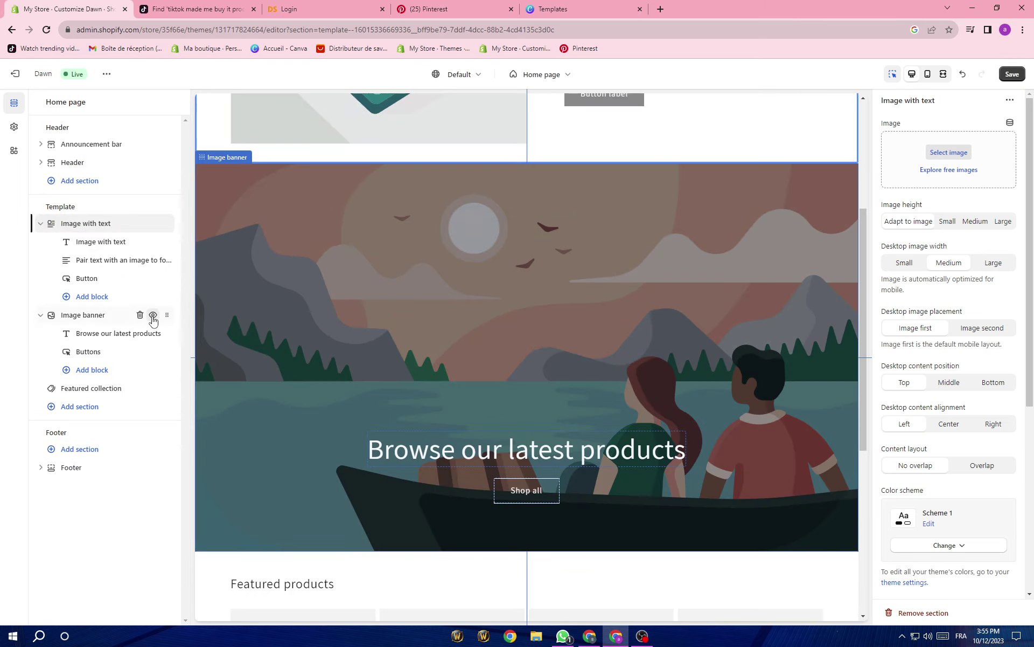
left_click(140, 315)
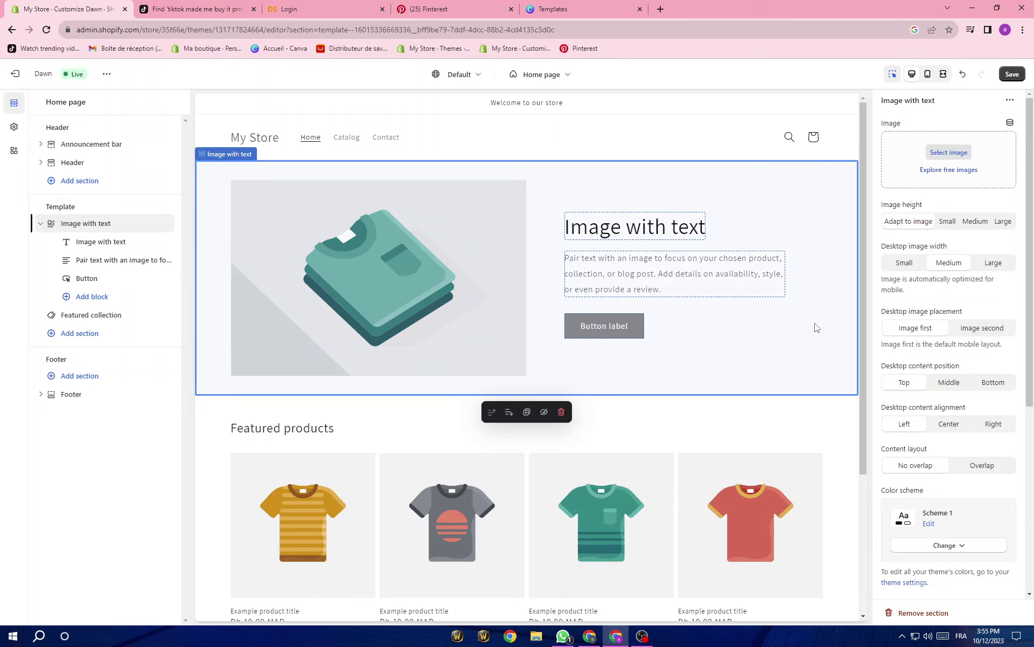
Upload the Multi-function Electric Cooking Pot photo as the Image with text image.
left_click(948, 153)
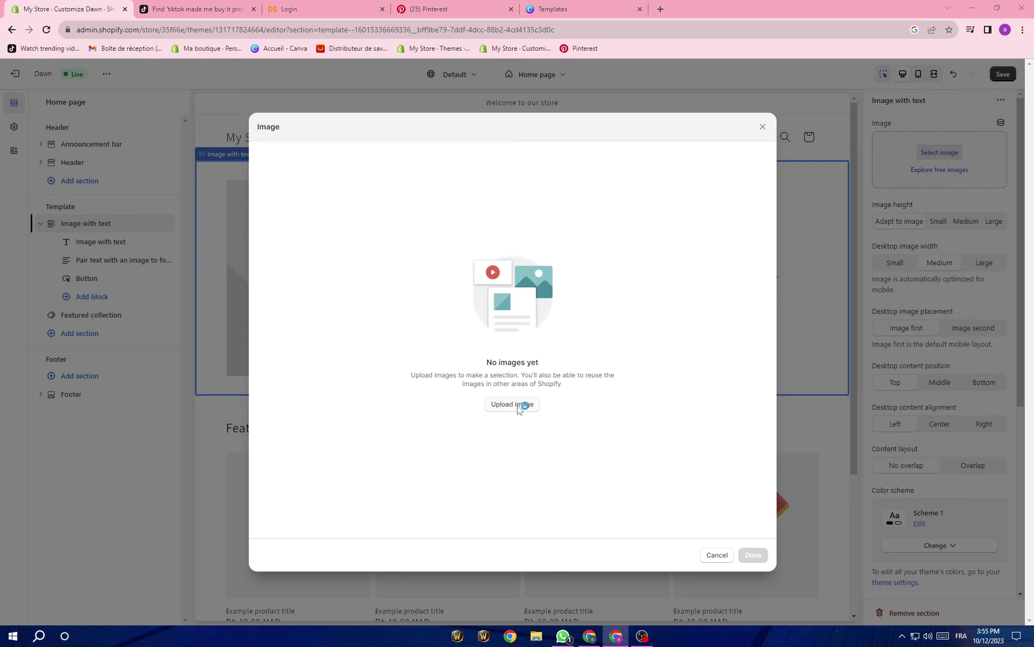
left_click(512, 404)
scroll(378, 310, "down", 10)
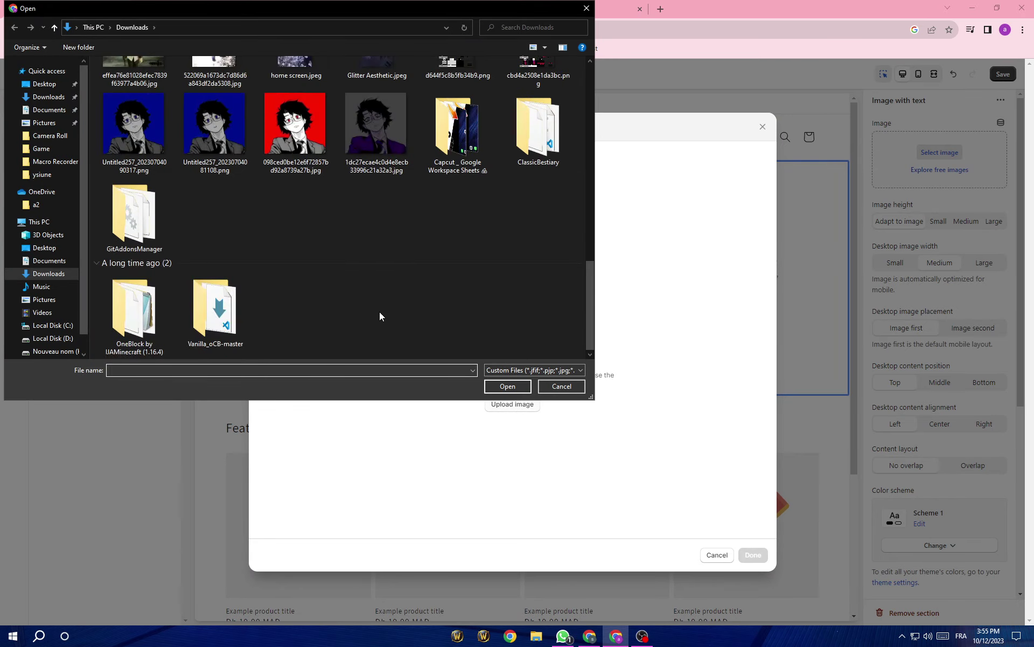
scroll(379, 316, "up", 10)
left_click(305, 306)
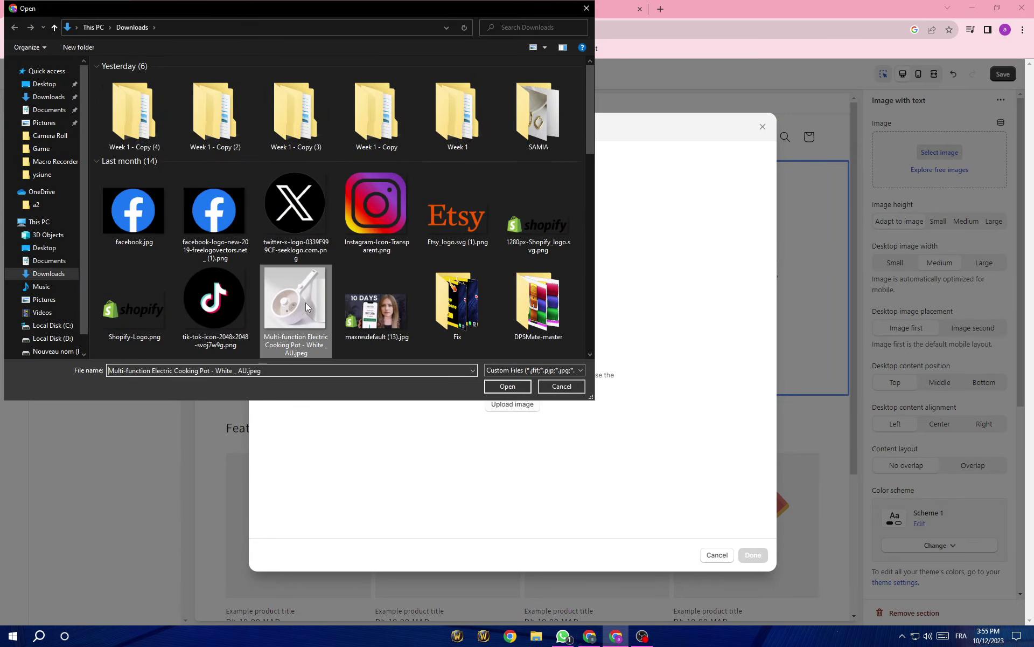
left_click(504, 385)
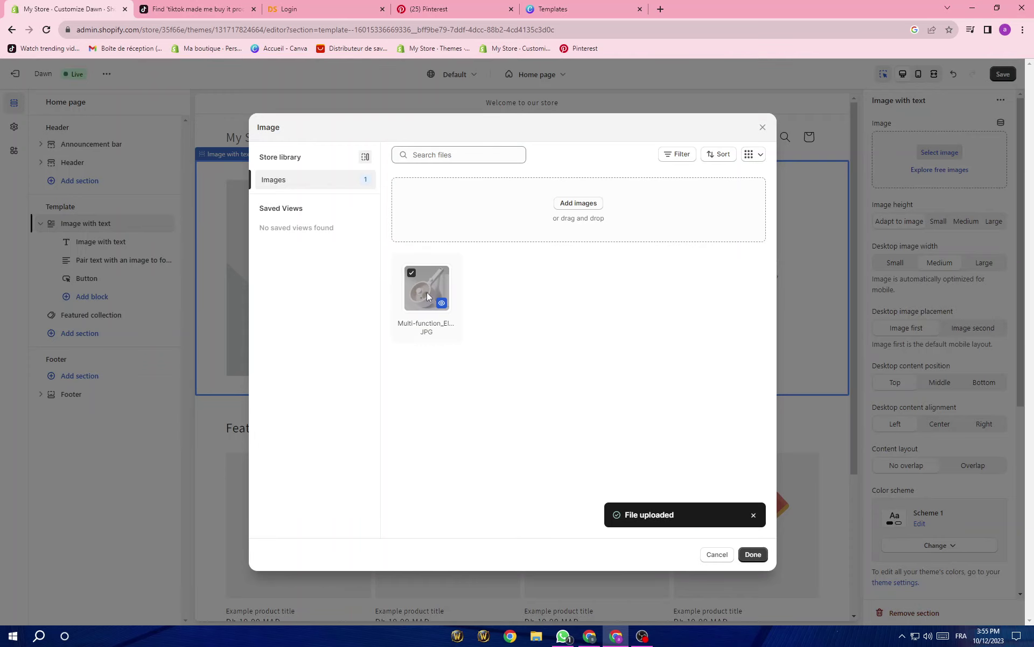
left_click(753, 553)
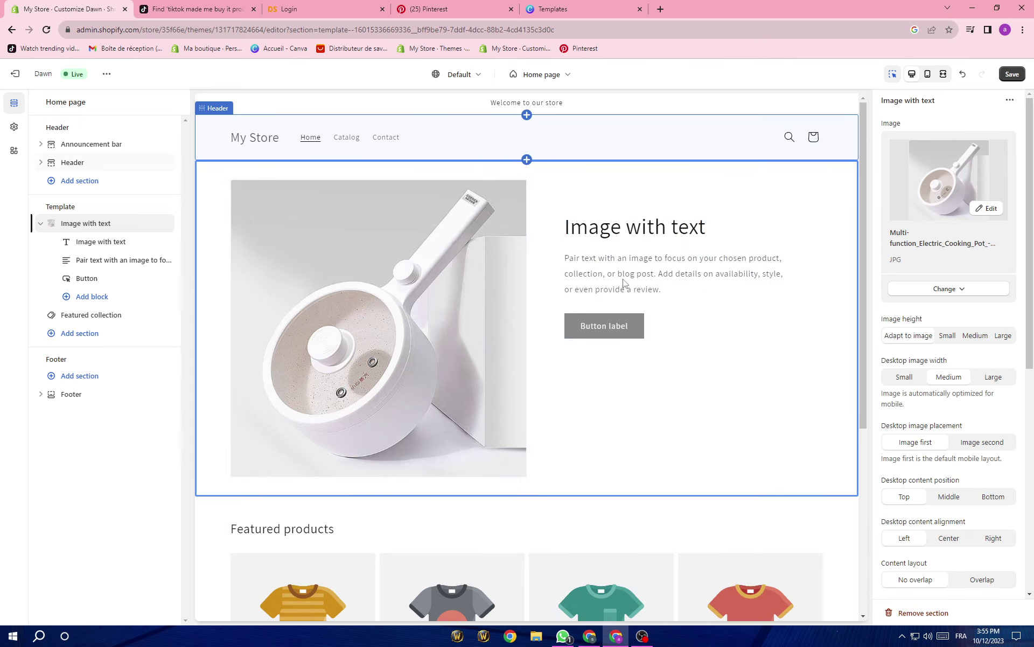
Change the Image with text heading to 'electric pot', then go to TikTok.
left_click(624, 225)
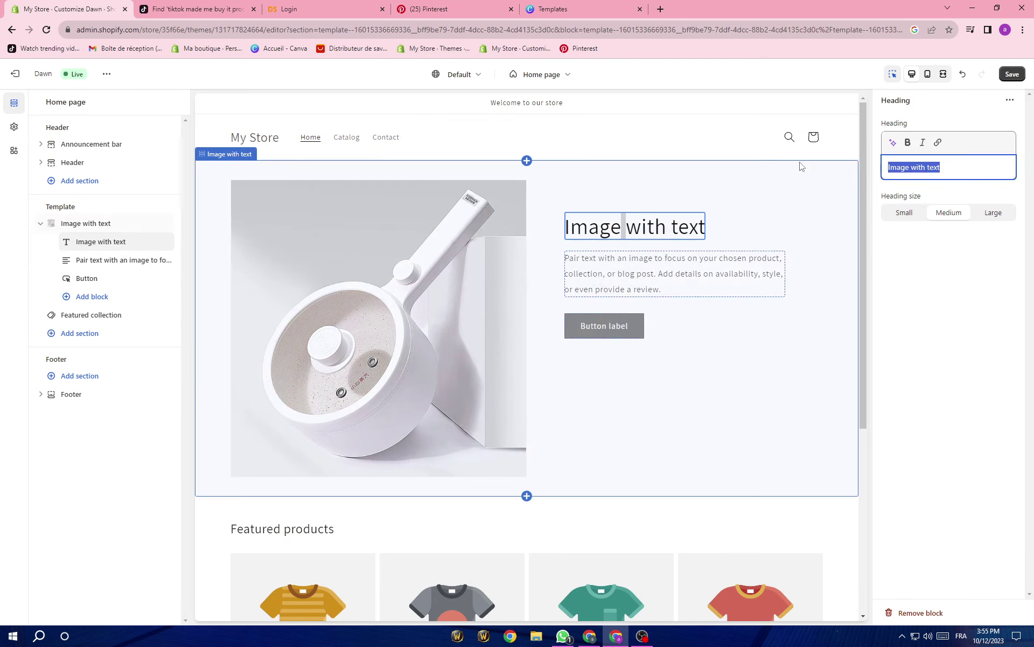
type("electric pot")
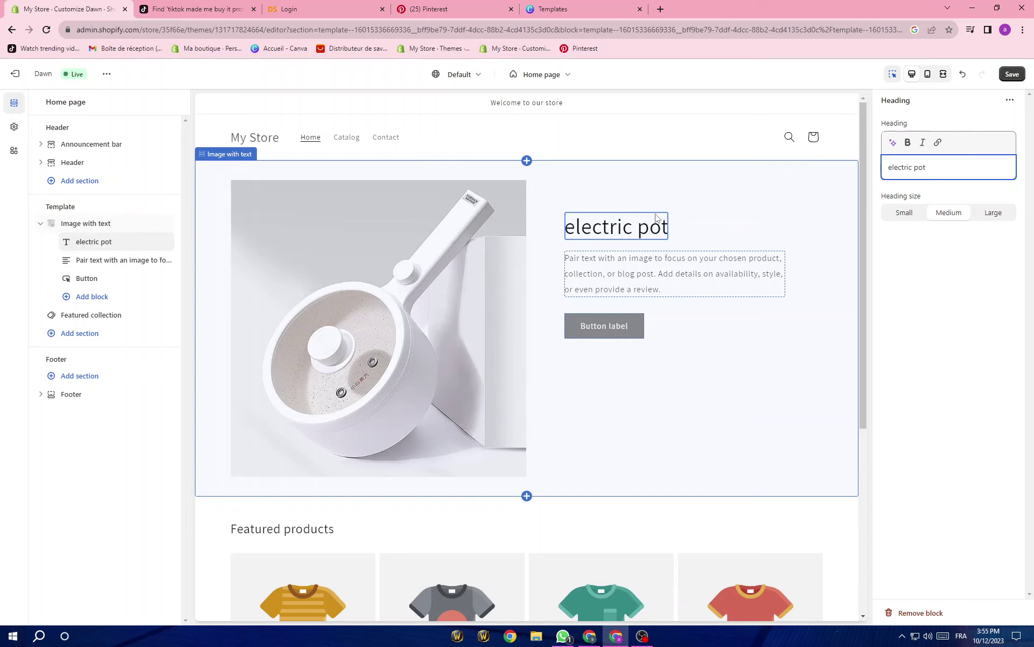
left_click(197, 8)
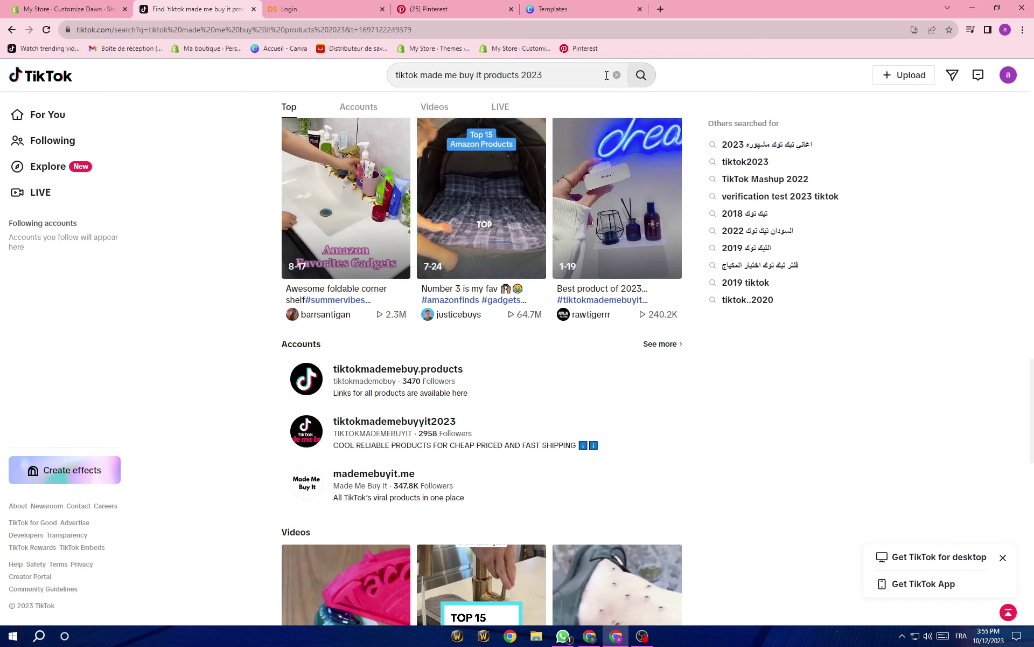
Rerun the TikTok 'electric pot' search, browse the videos, then return to the Shopify editor.
left_click(617, 75)
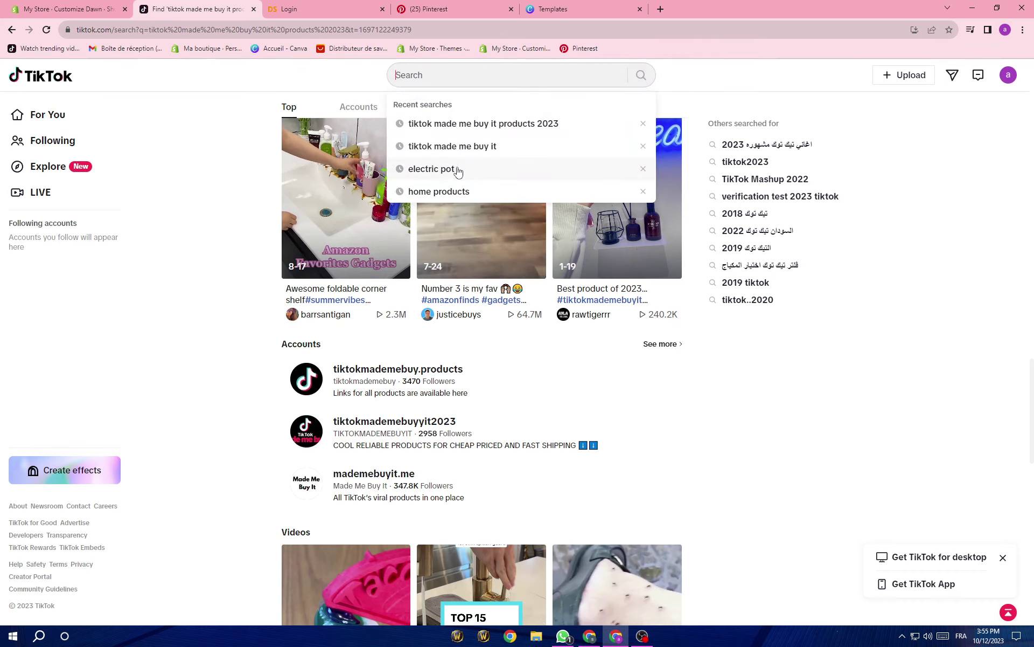
left_click(446, 170)
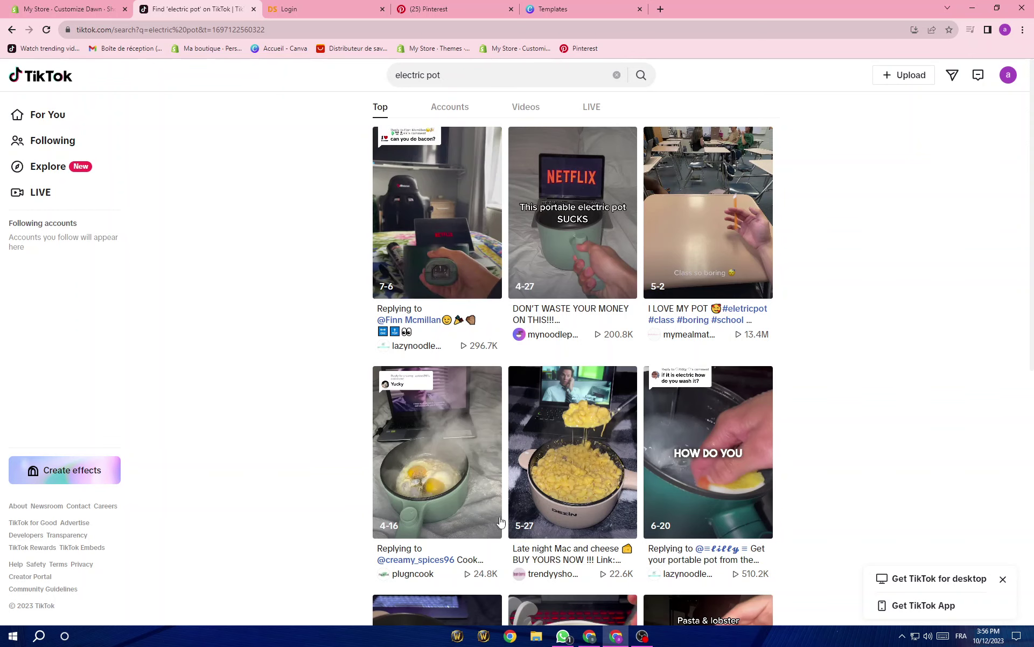
scroll(527, 532, "down", 8)
scroll(454, 387, "up", 8)
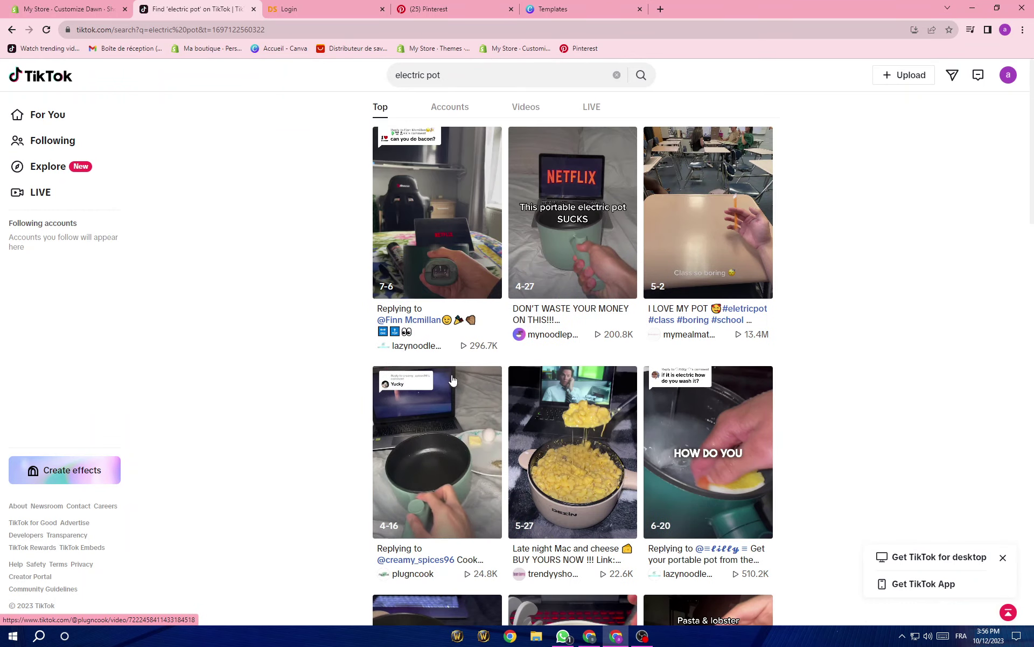
left_click(299, 10)
left_click(200, 9)
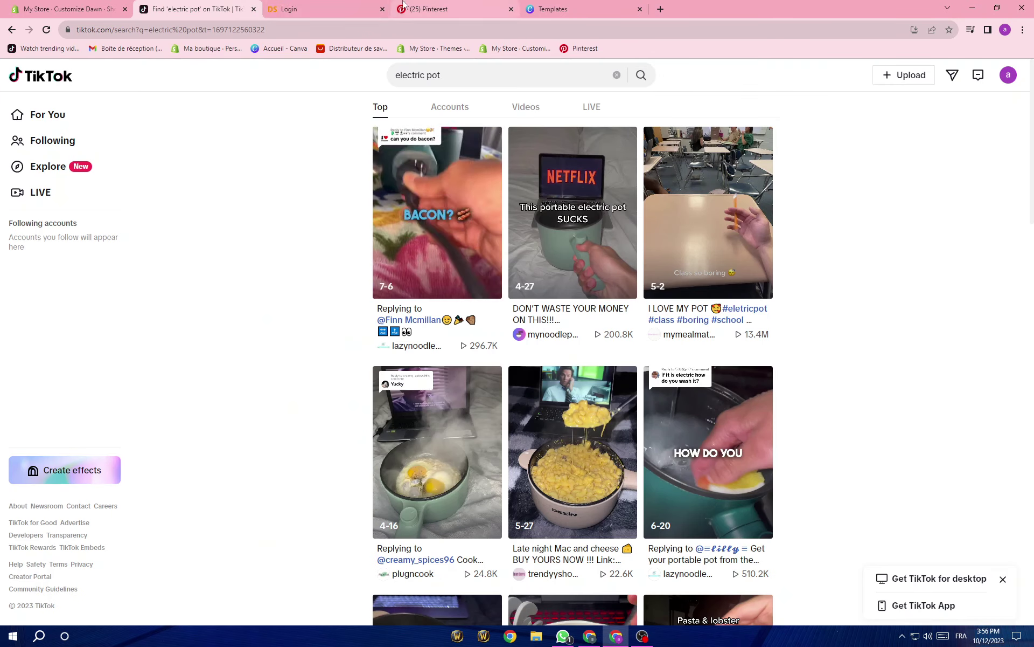
left_click(53, 7)
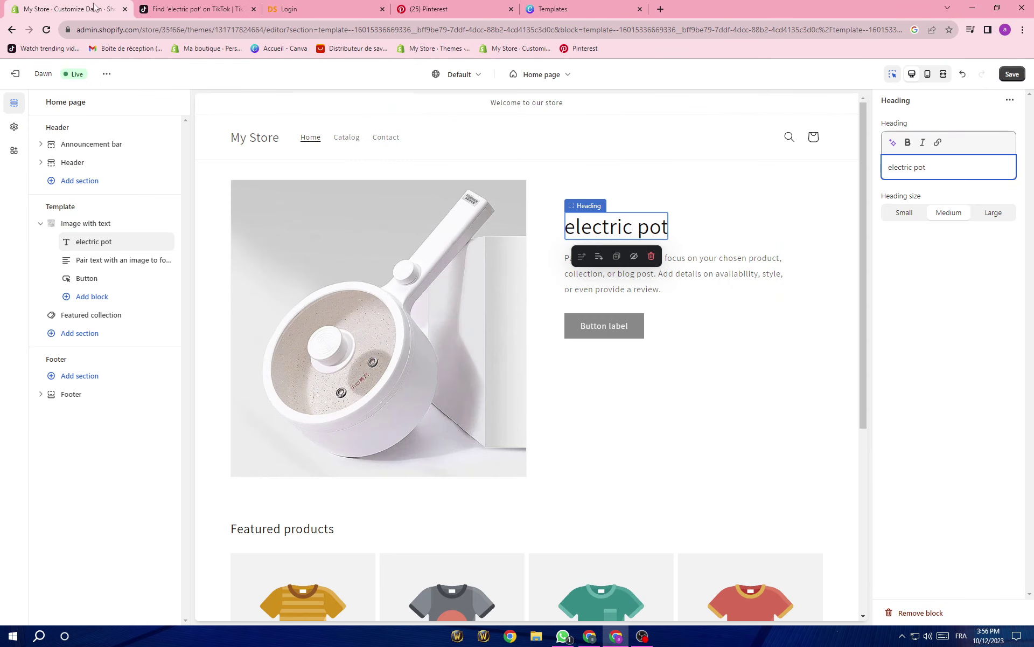
Make the 'electric pot' heading bold, trying italic and removing it again.
left_click(762, 396)
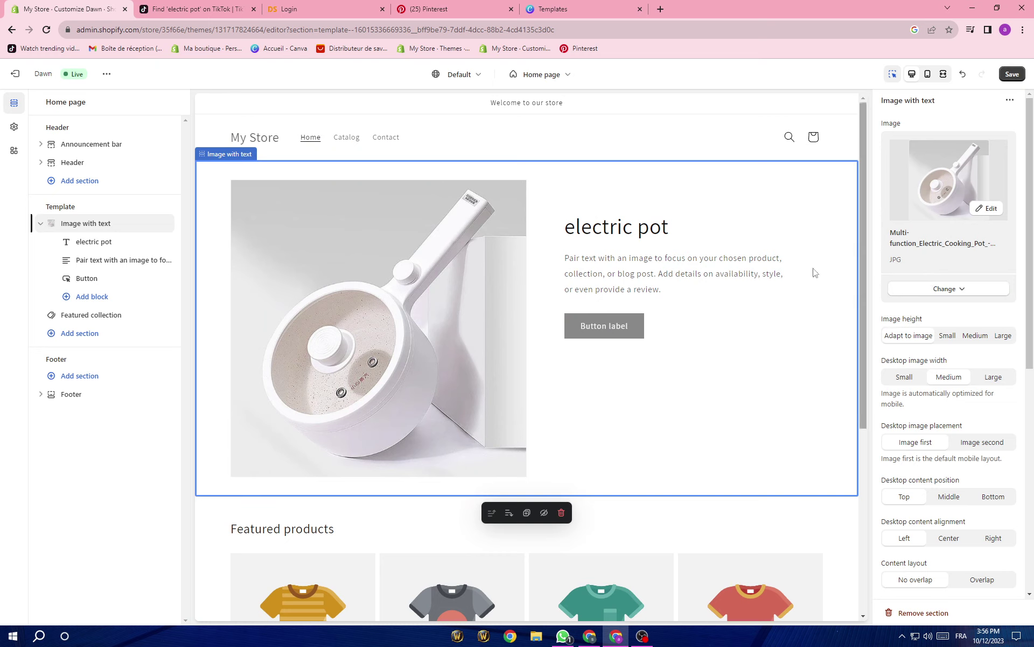
left_click(627, 231)
left_click(895, 166)
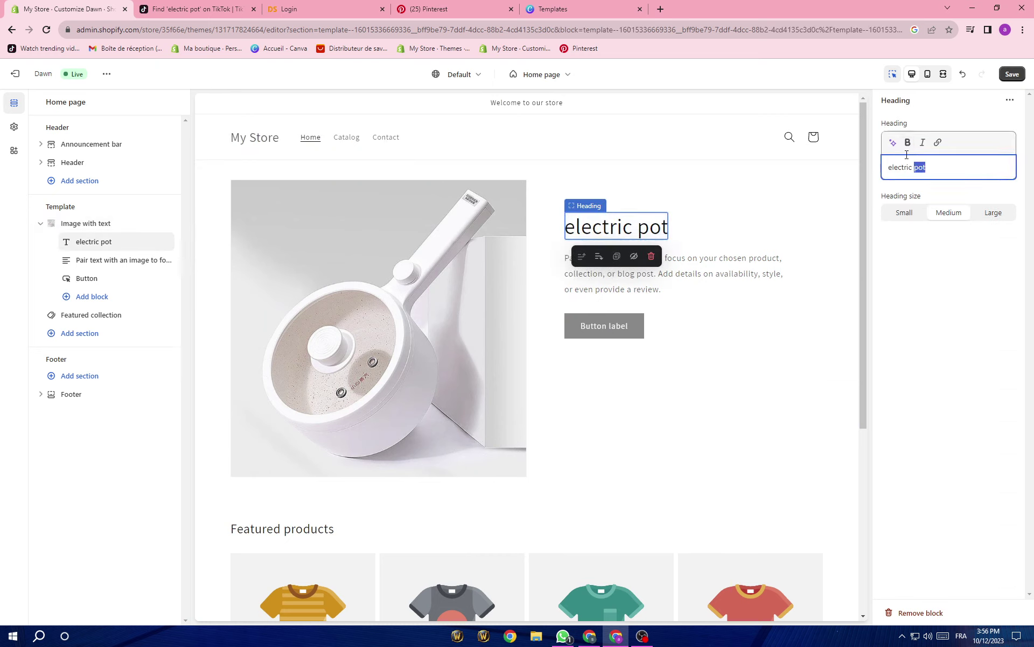
left_click_drag(903, 166, 888, 167)
left_click(908, 142)
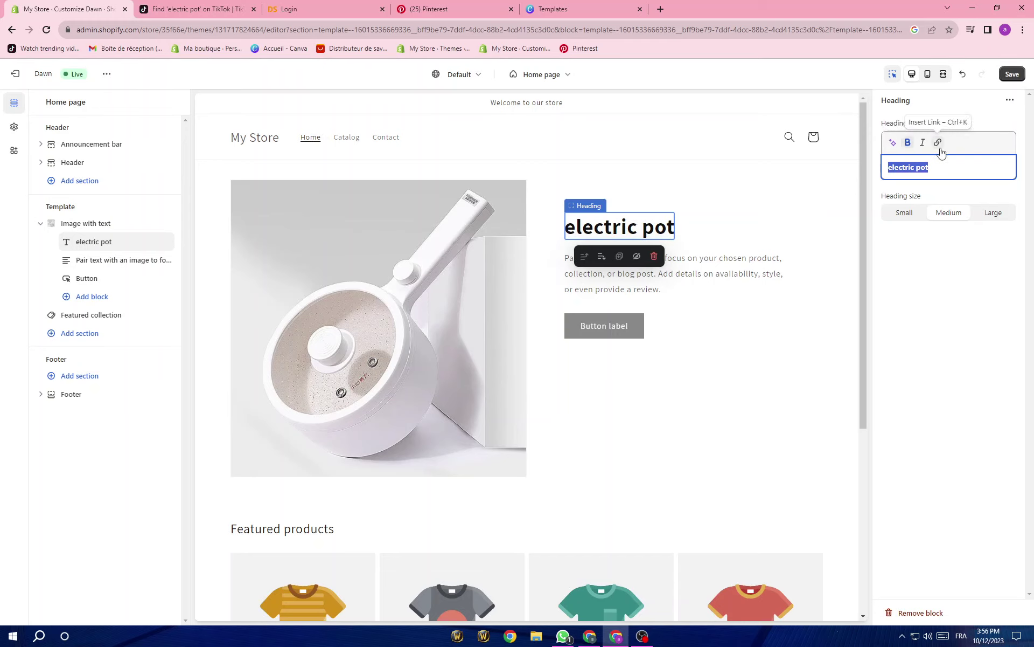
left_click(924, 144)
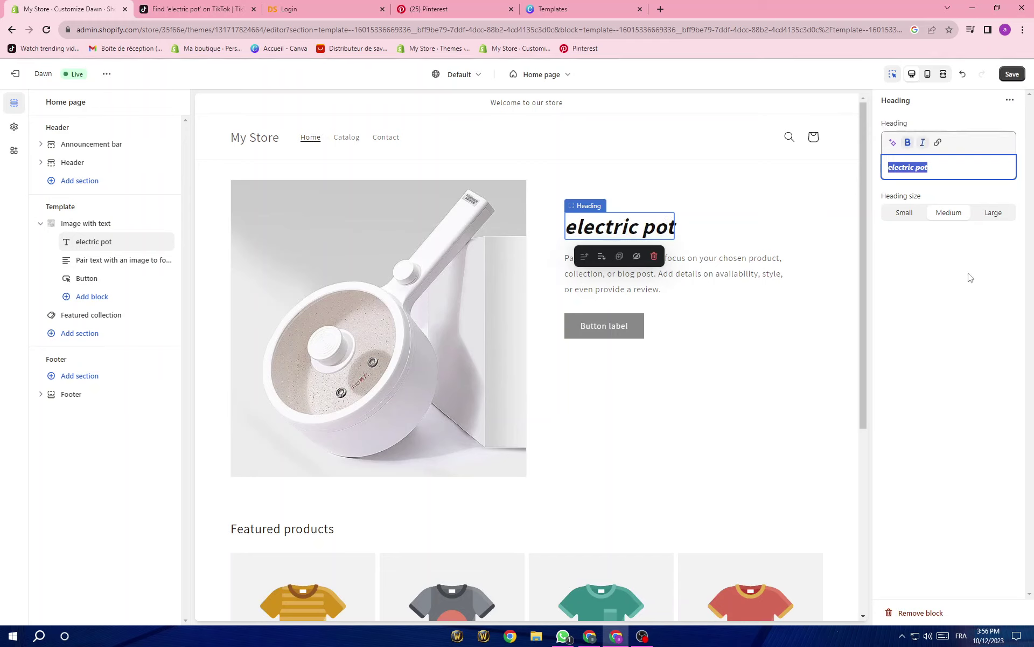
left_click(923, 143)
left_click(940, 300)
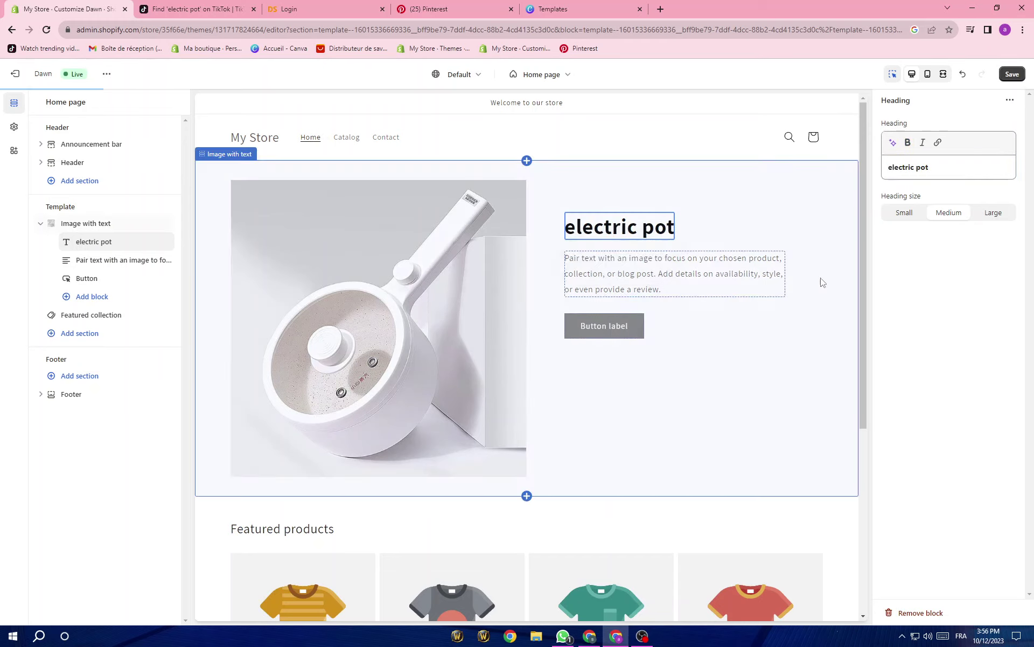
left_click(728, 274)
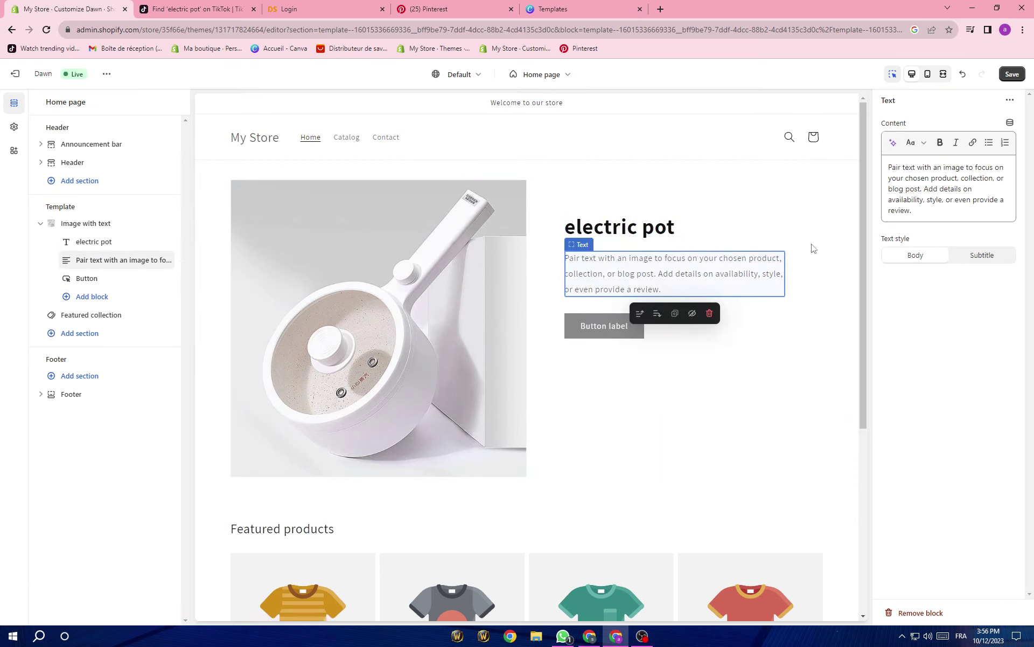
Open a blank tab, then review the Image with text and Button block settings.
left_click(660, 10)
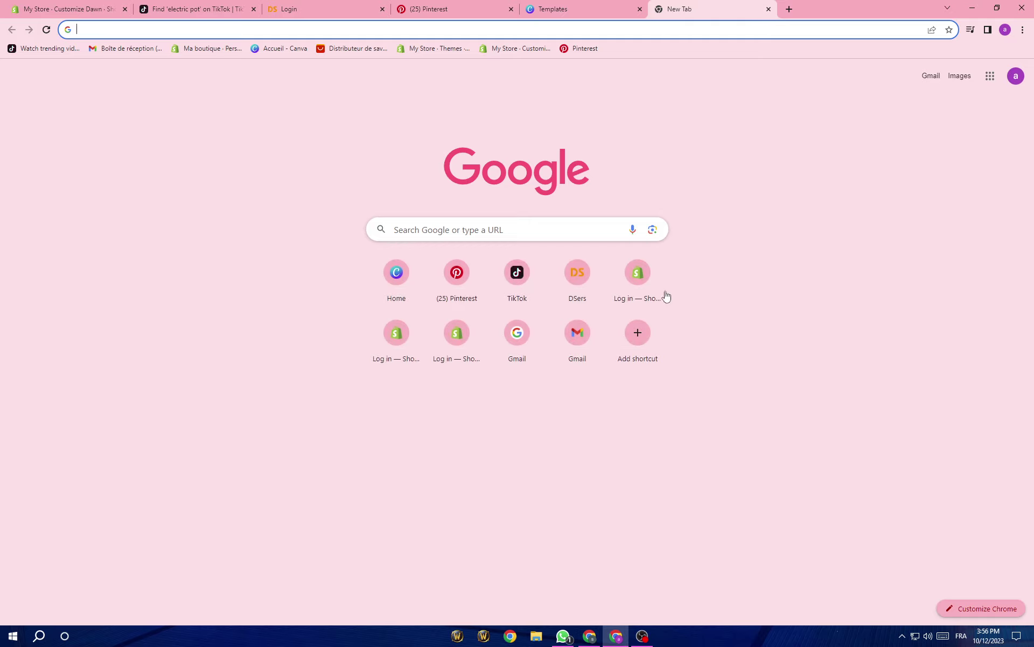
left_click(70, 8)
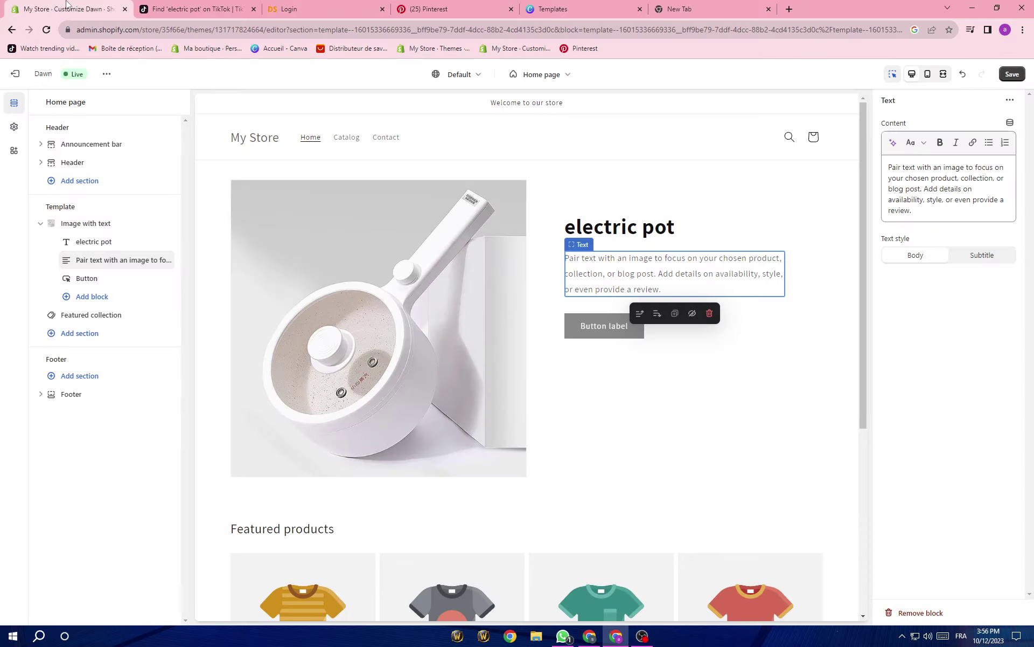
left_click(718, 200)
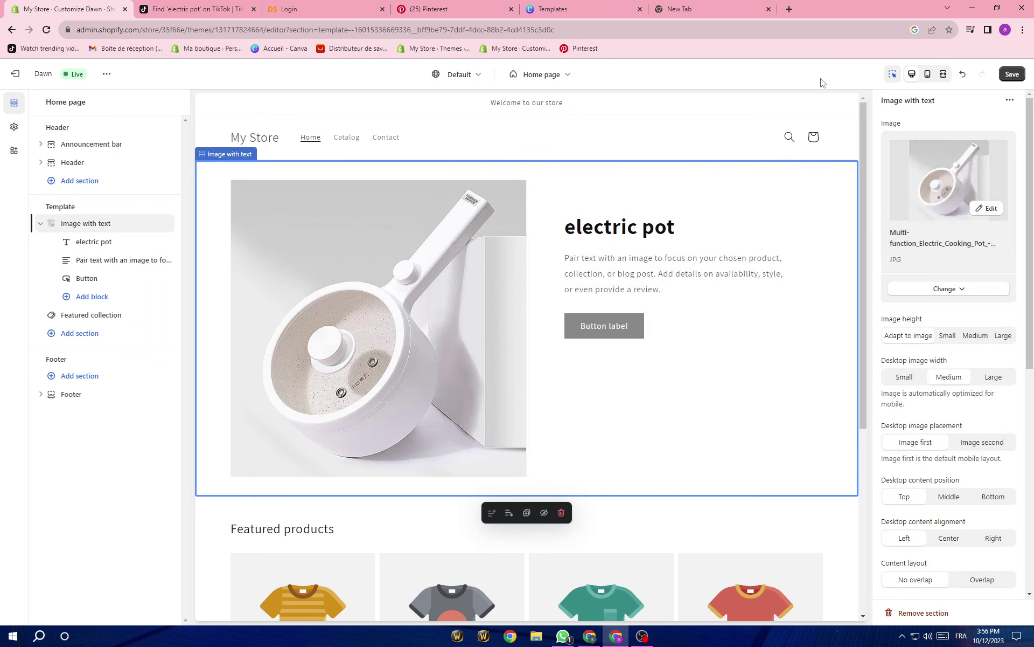
left_click(619, 326)
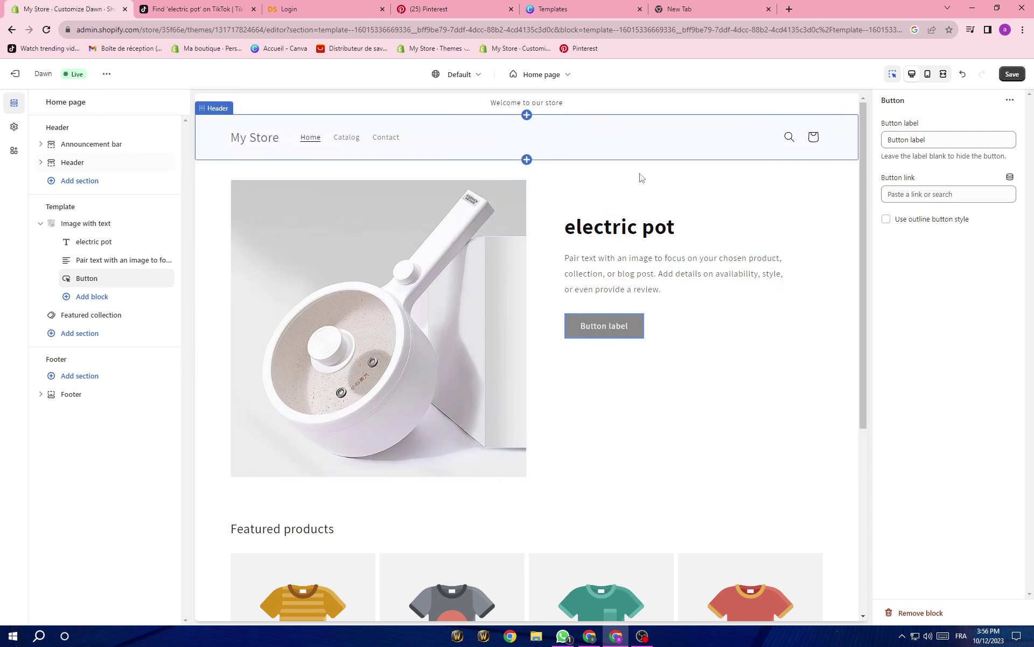
left_click(668, 186)
Scroll the homepage preview and show the Featured collection section's settings.
scroll(964, 431, "down", 8)
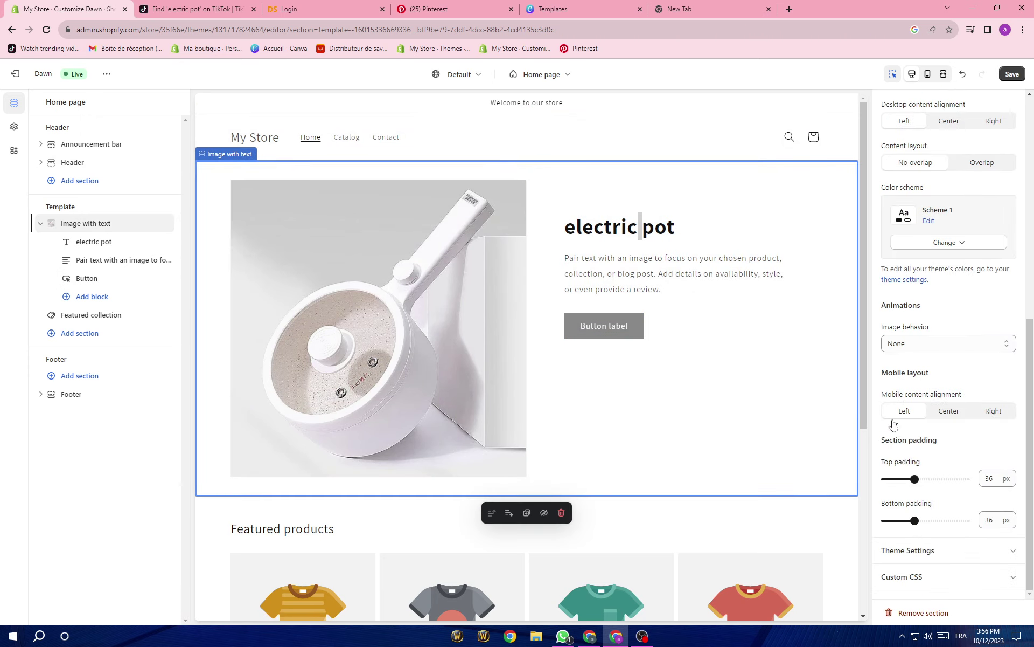
scroll(920, 457, "up", 5)
scroll(548, 406, "down", 5)
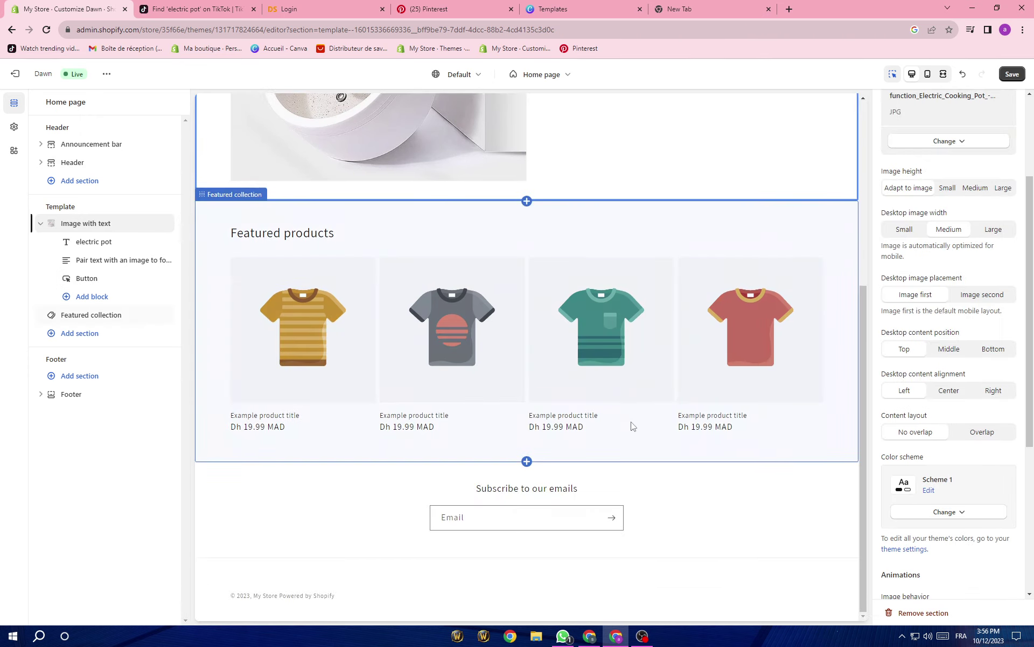
left_click(458, 285)
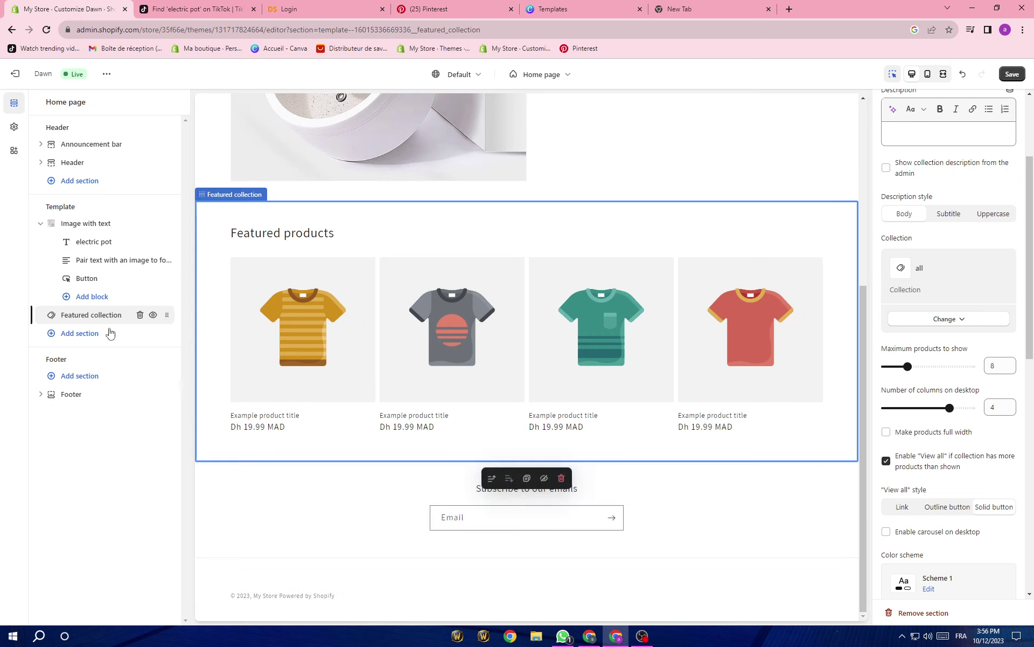
Add a Featured product section, move it right under the electric pot Image with text, and open its product chooser.
left_click(146, 340)
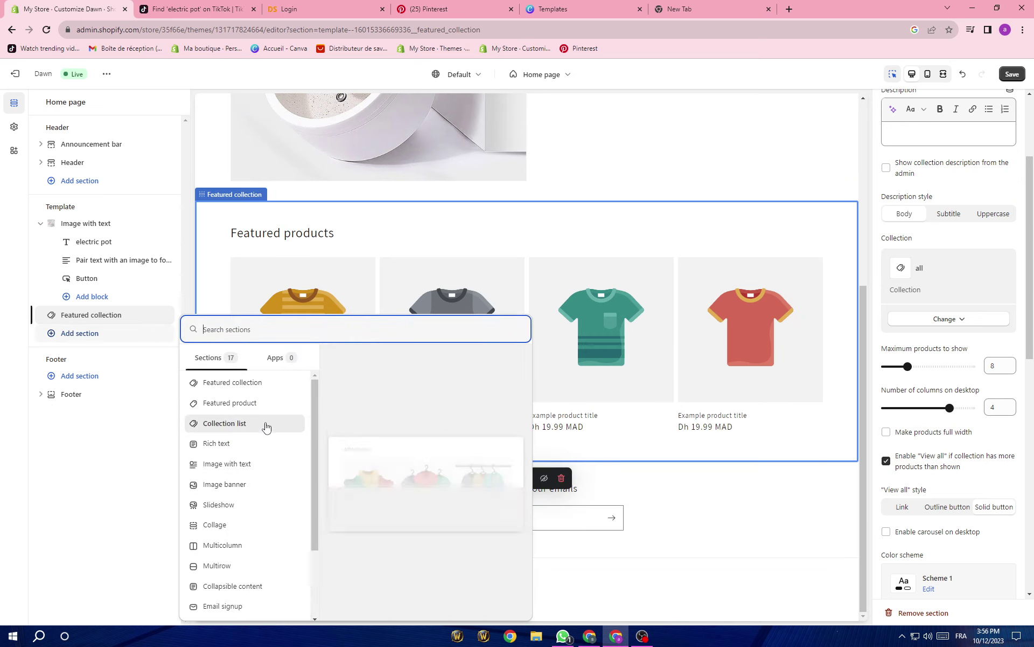
left_click(265, 402)
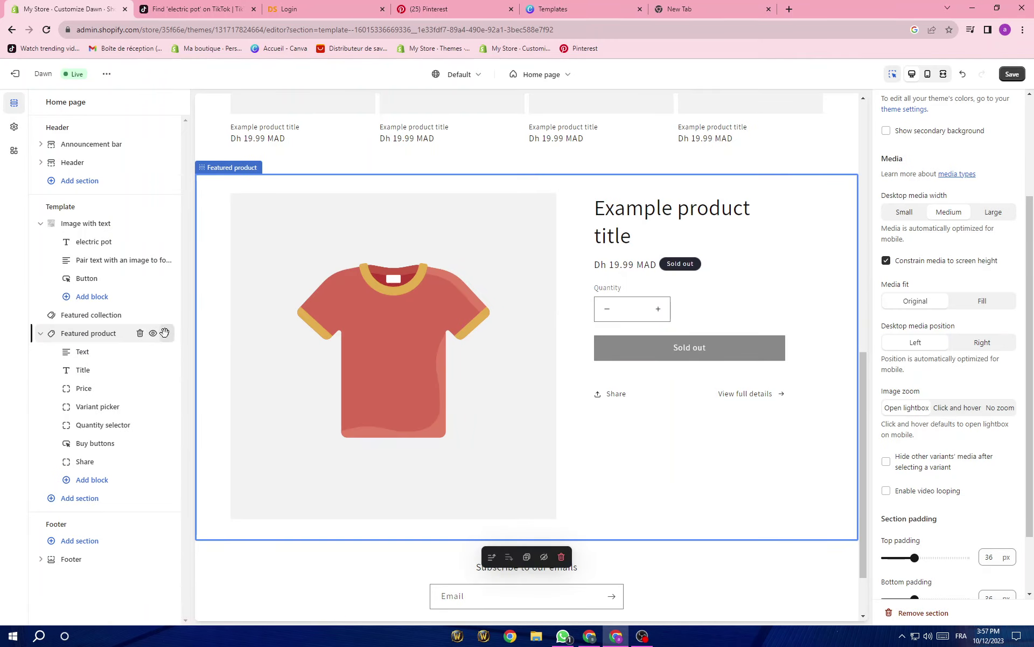
mouse_move(166, 333)
left_mouse_down()
mouse_move(159, 265)
mouse_move(155, 317)
left_mouse_up()
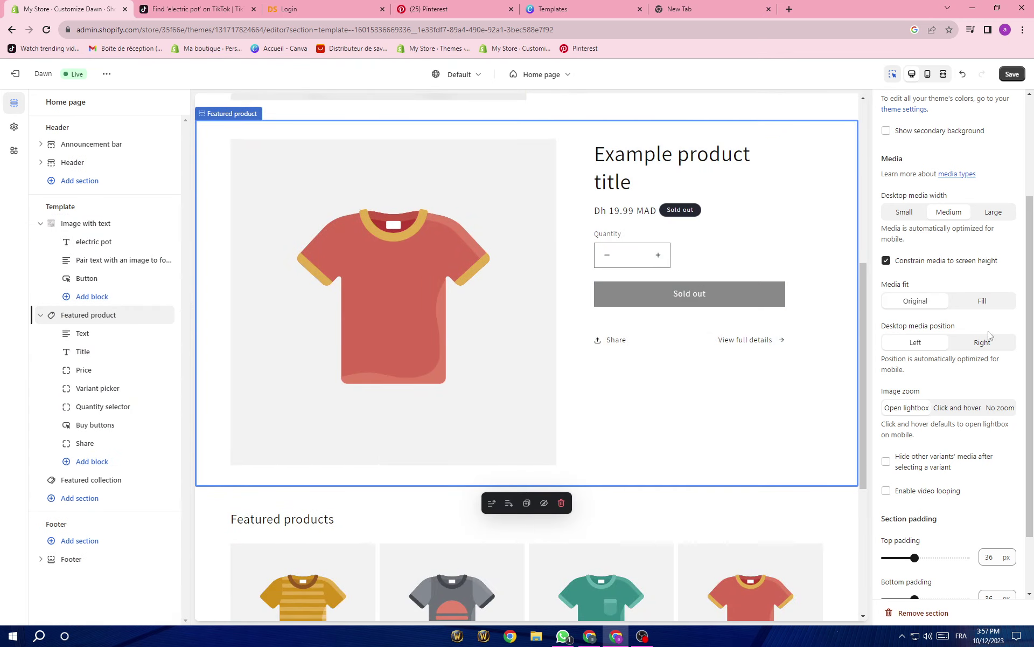
scroll(989, 335, "up", 3)
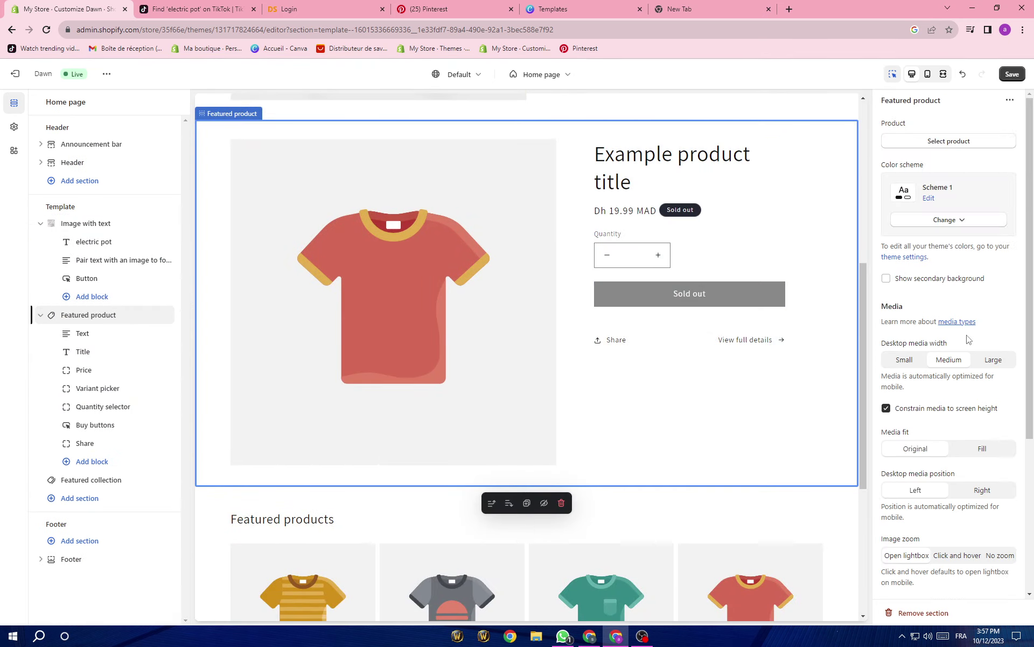
left_click(934, 141)
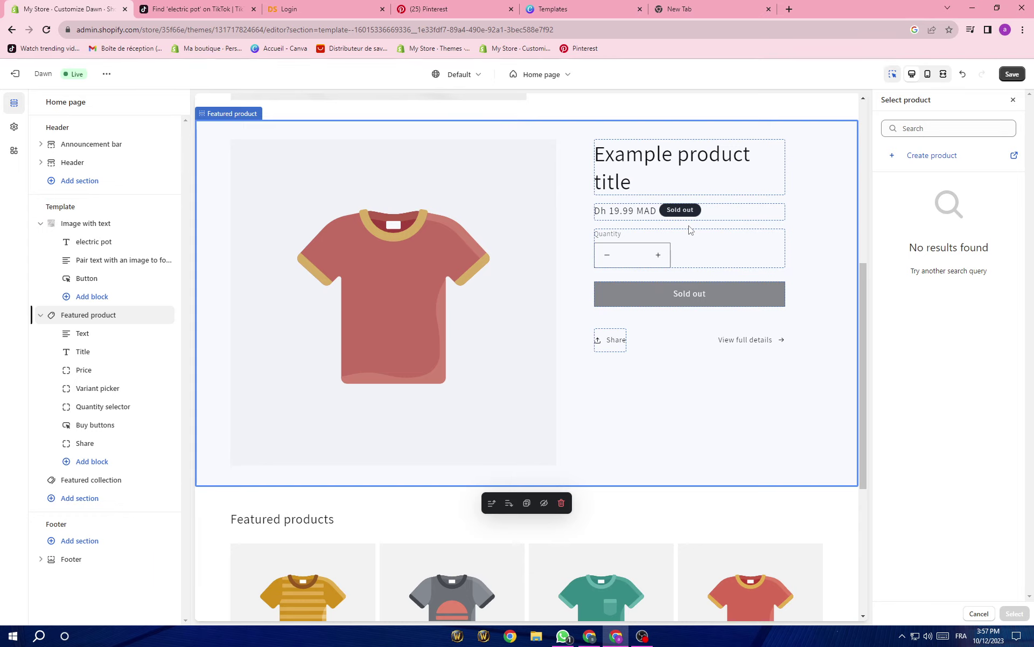
Start a new product from the Select product panel and look over the blank Add product form.
left_click(943, 159)
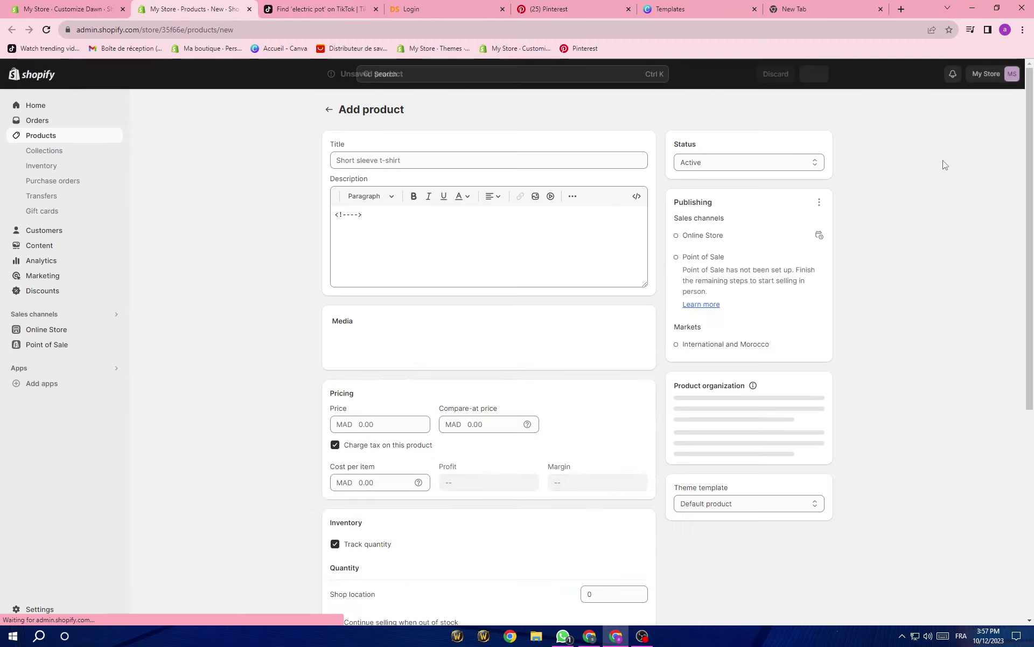
scroll(654, 392, "down", 3)
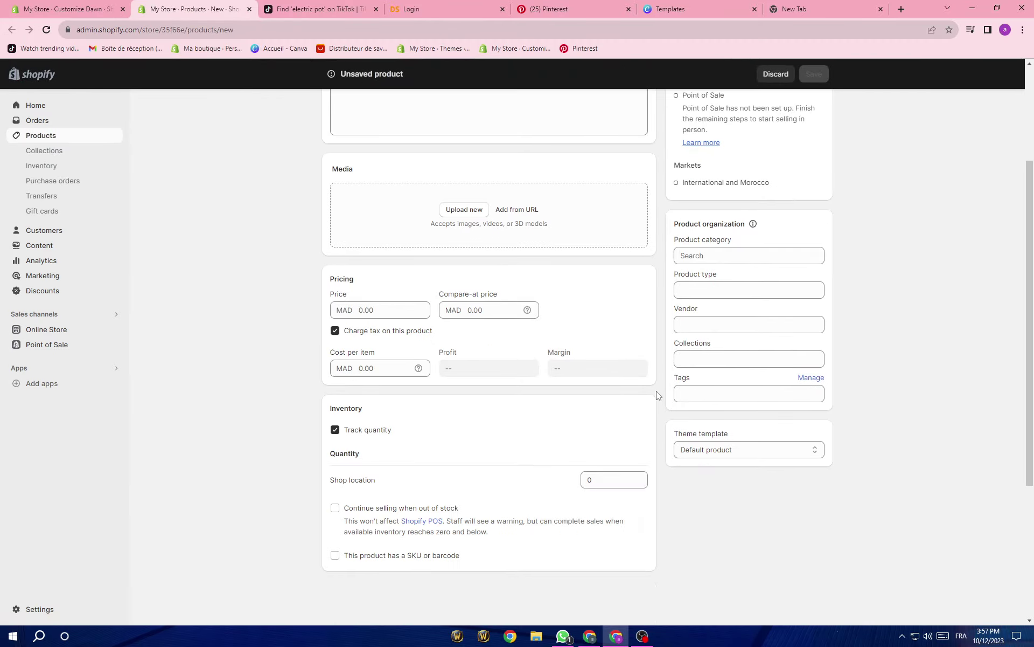
scroll(656, 395, "up", 3)
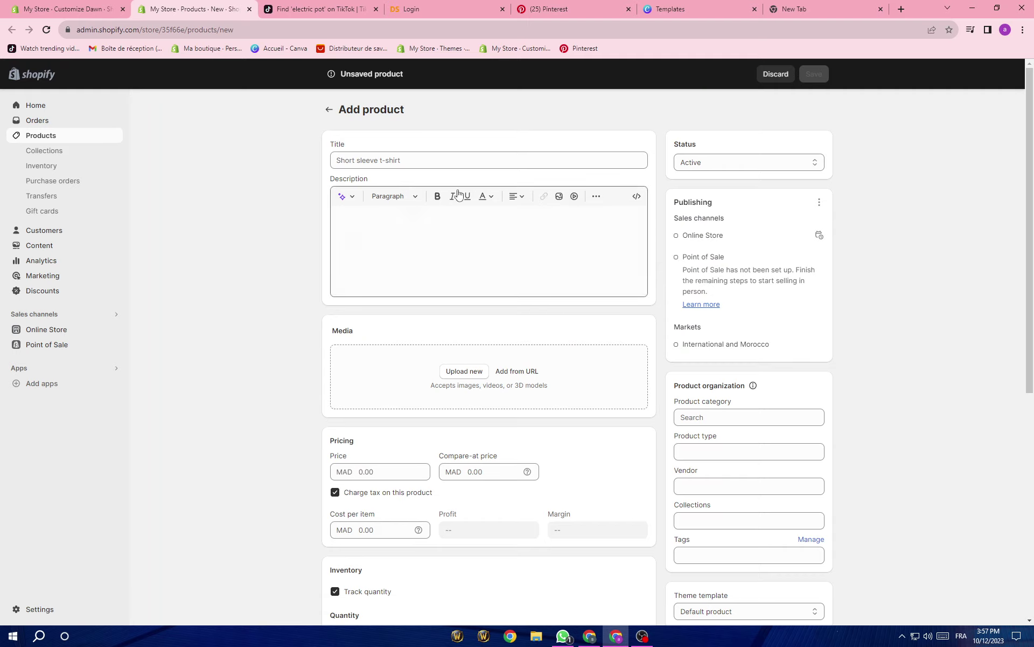
scroll(642, 530, "down", 1)
scroll(642, 530, "down", 7)
scroll(550, 411, "up", 8)
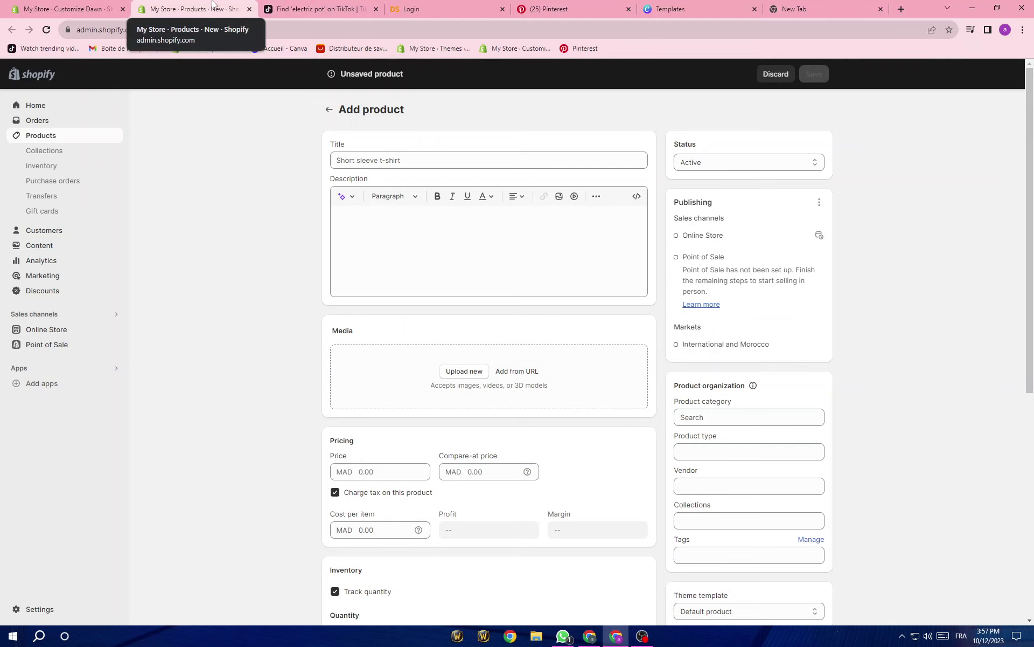
Check the theme editor tab briefly, then return to the new Add product page.
left_click(64, 8)
scroll(476, 356, "up", 5)
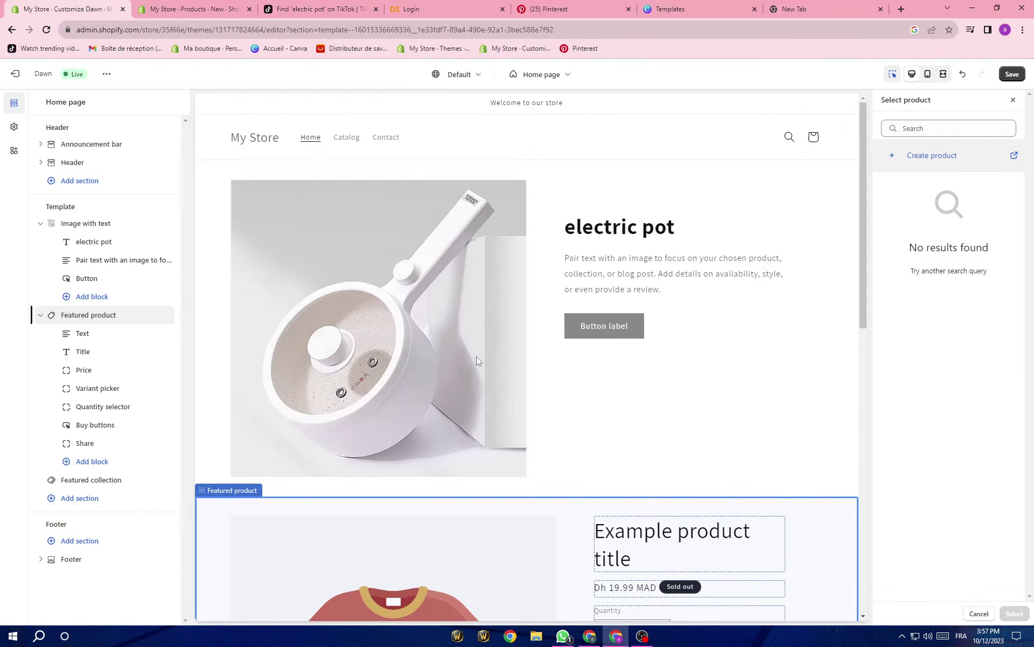
left_click(189, 6)
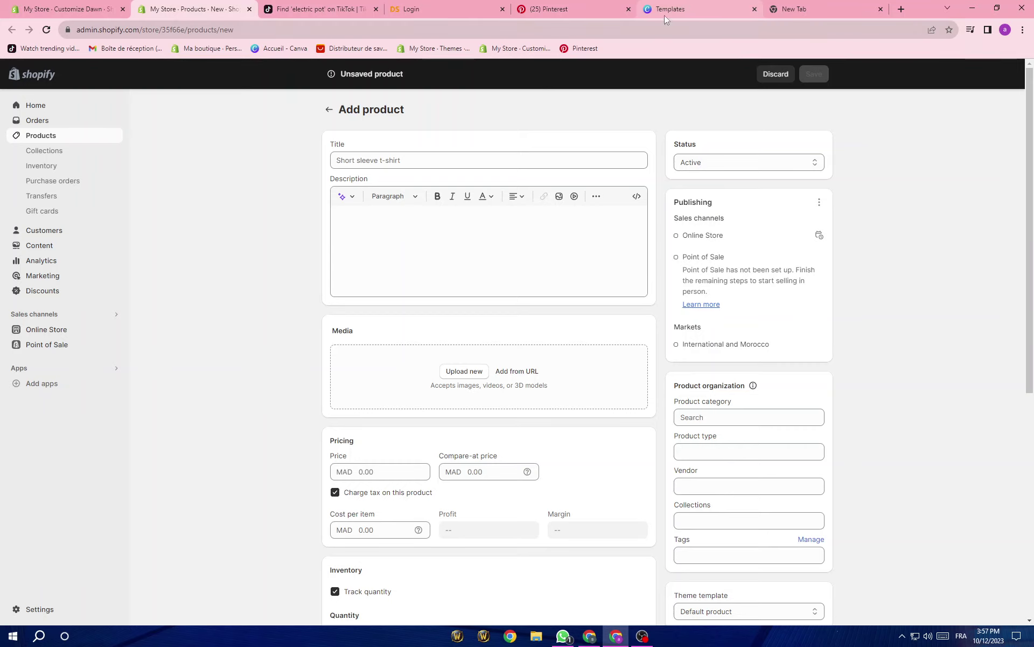
Scroll the Dawn preview to check the electric pot and Featured product sections, then switch to Pinterest.
left_click(73, 7)
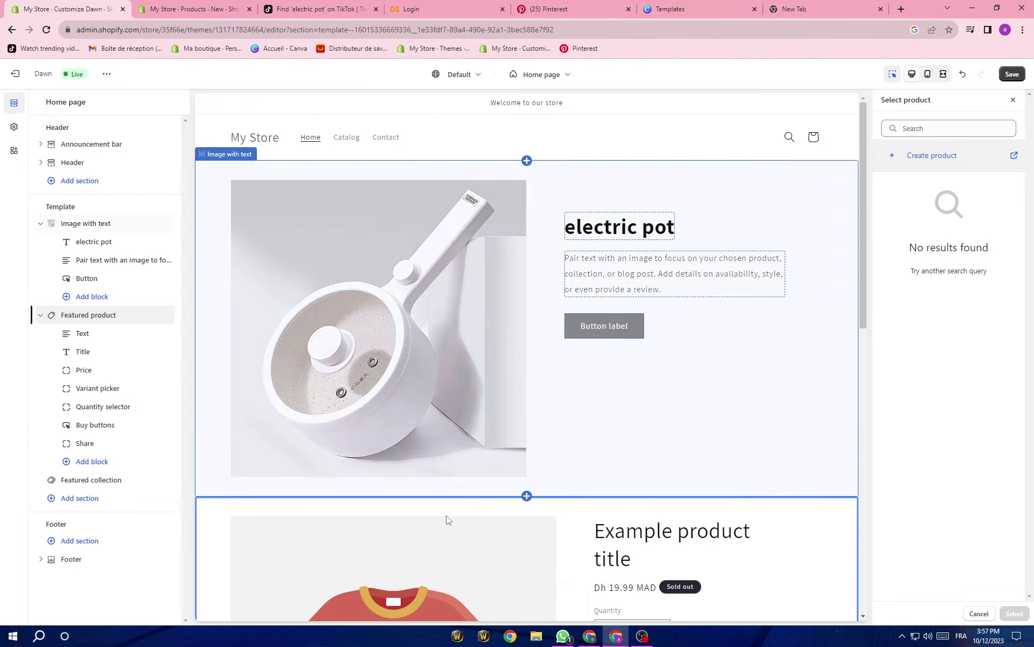
scroll(501, 432, "down", 8)
scroll(369, 300, "down", 2)
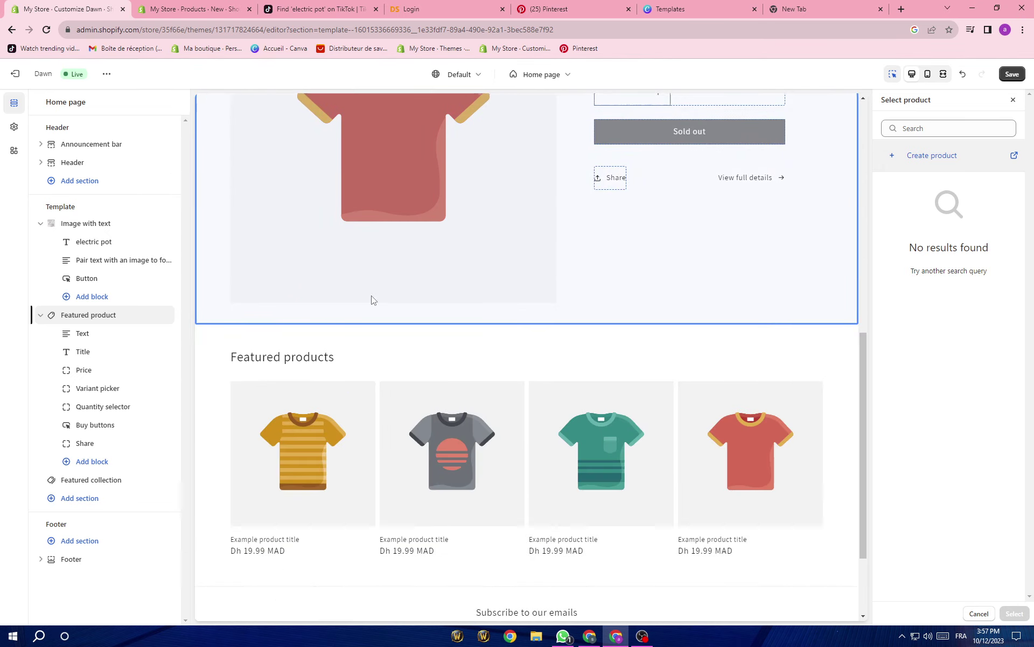
scroll(374, 300, "up", 10)
scroll(402, 334, "up", 1)
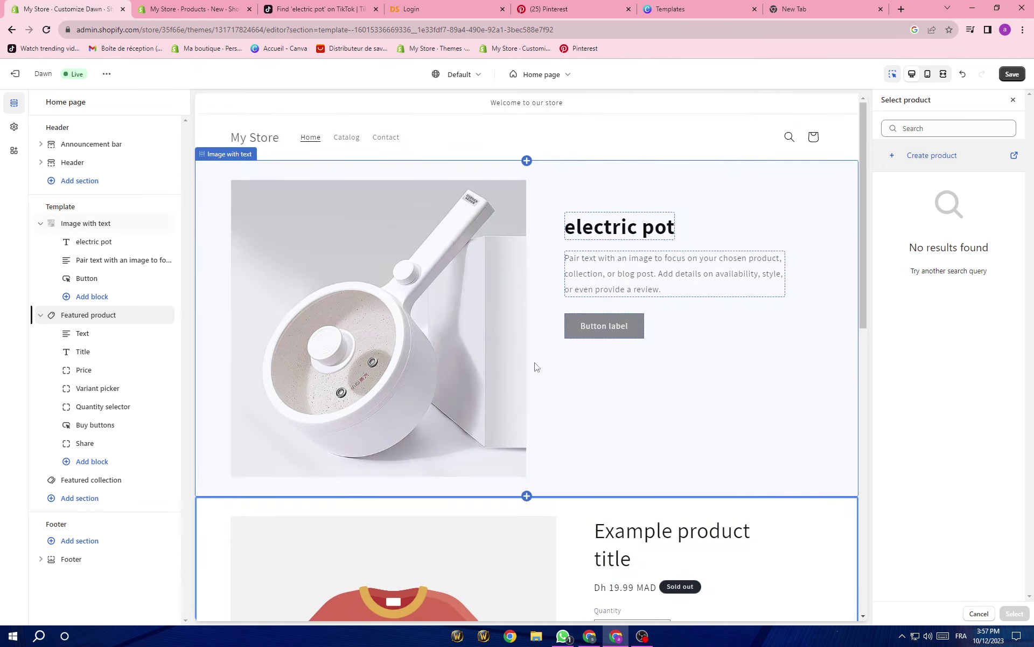
left_click(571, 8)
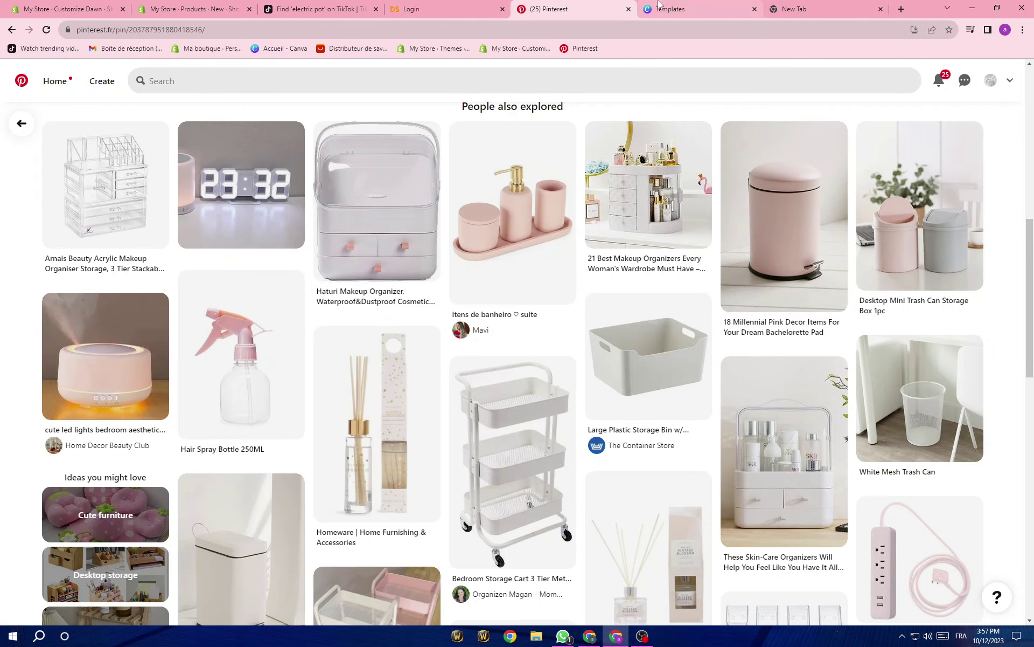
From Canva home, open the 'White and Brown Stylish' appliance Instagram post in Recent designs.
left_click(706, 5)
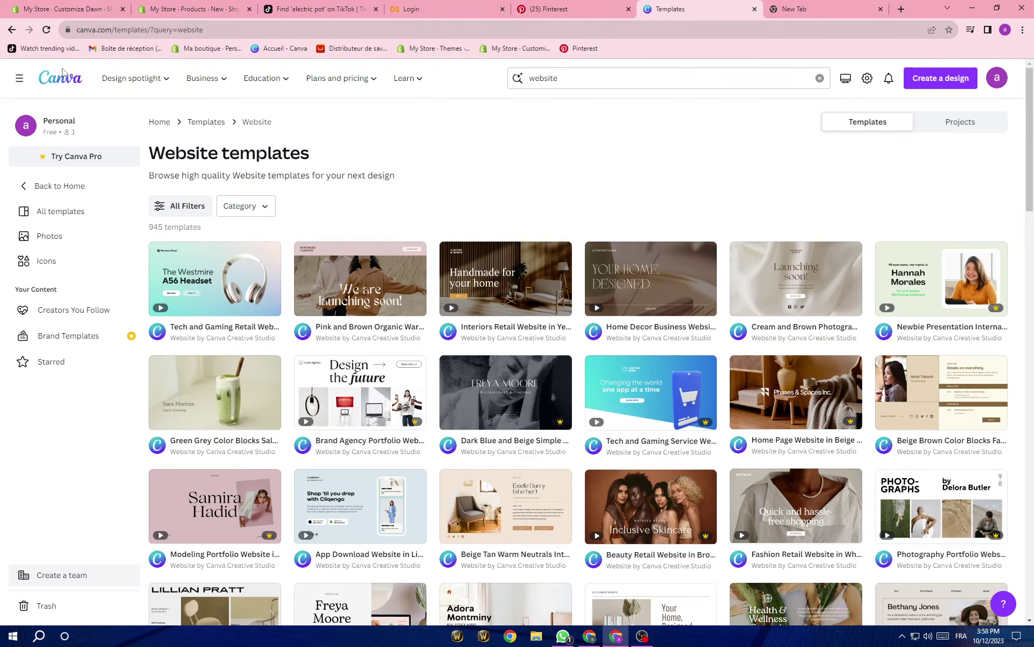
left_click(62, 77)
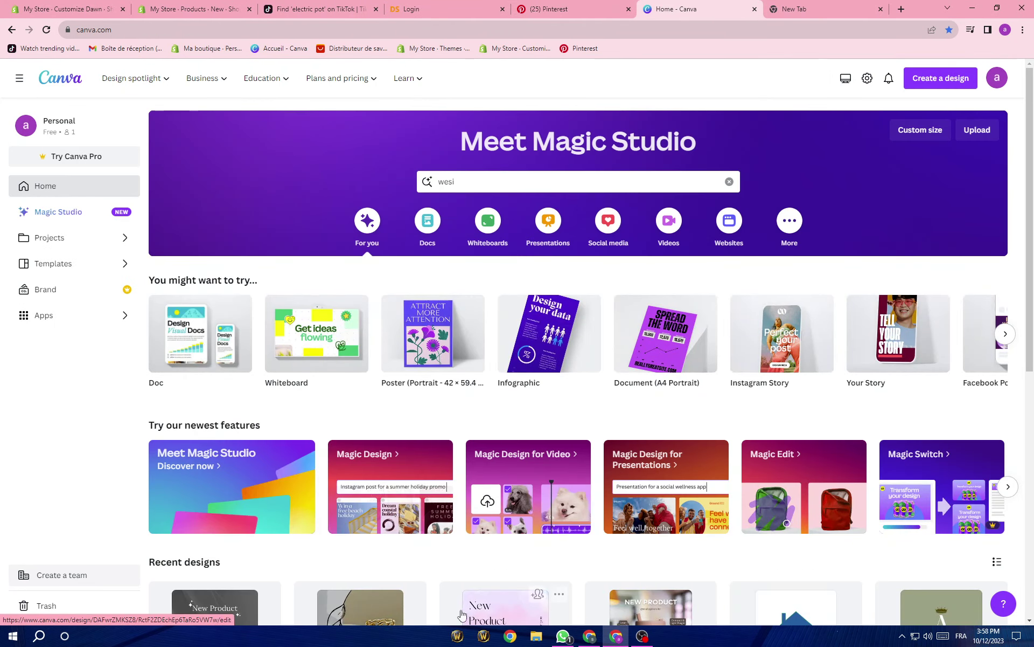
scroll(389, 505, "down", 4)
scroll(389, 505, "down", 2)
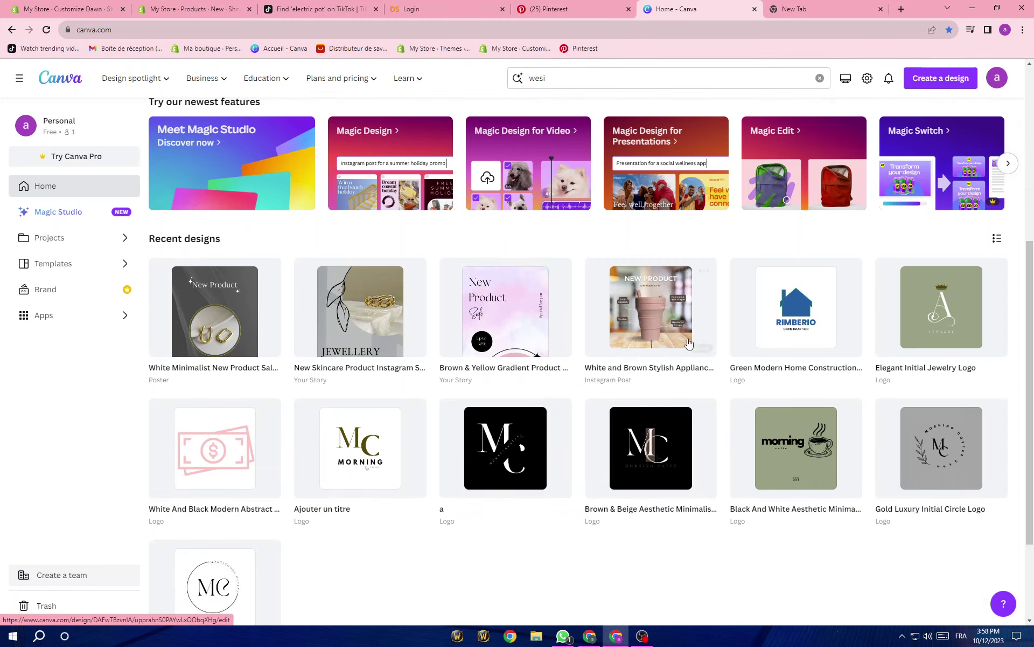
left_click(670, 320)
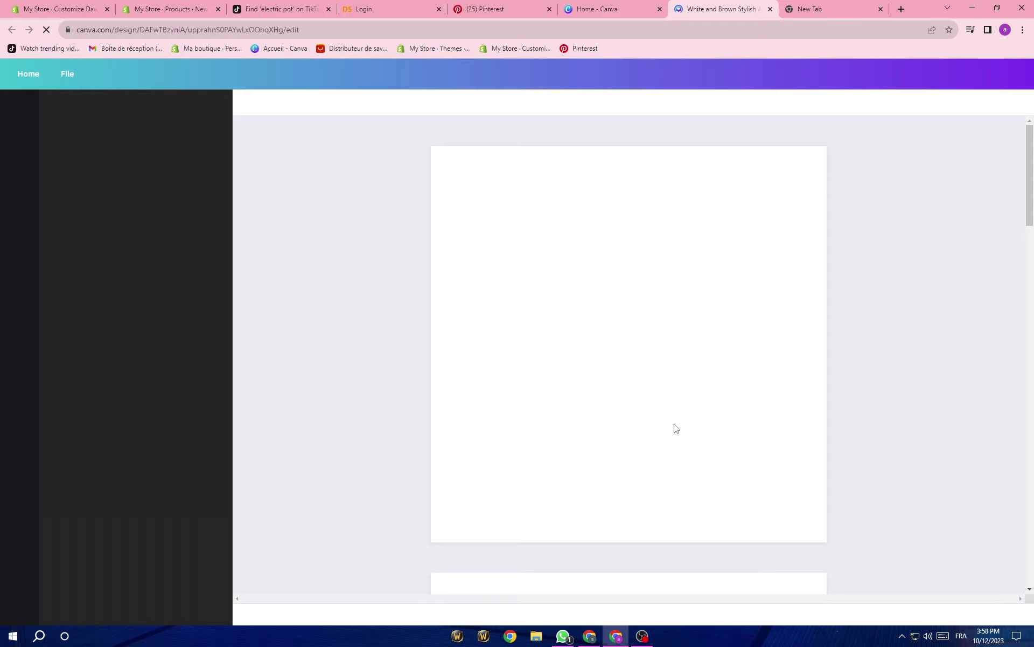
Scroll through the five pages of the appliance product features design.
scroll(674, 423, "down", 10)
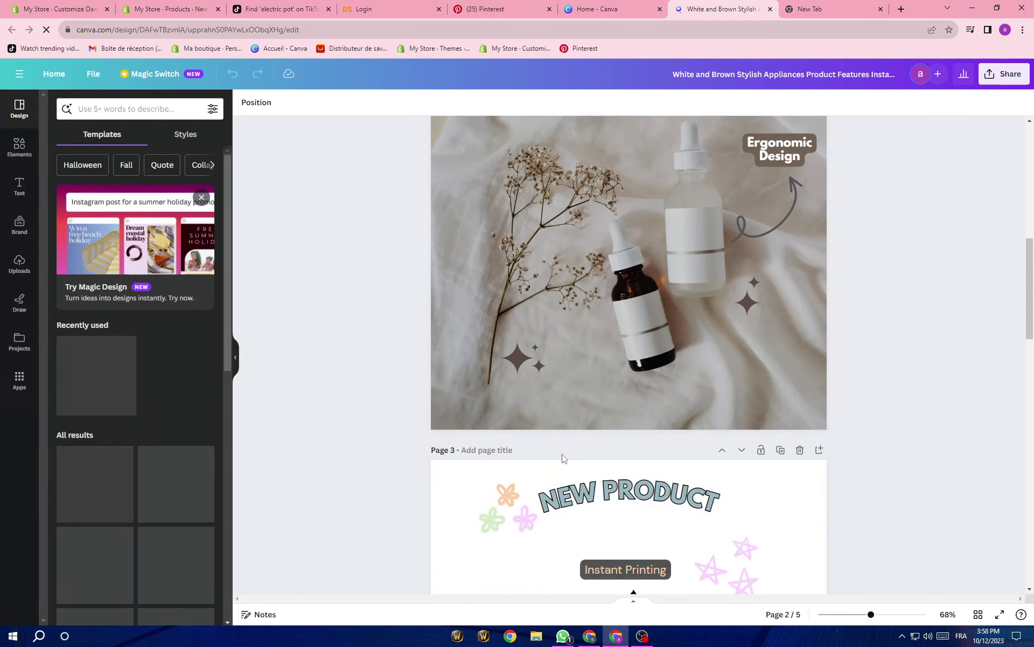
scroll(562, 454, "down", 10)
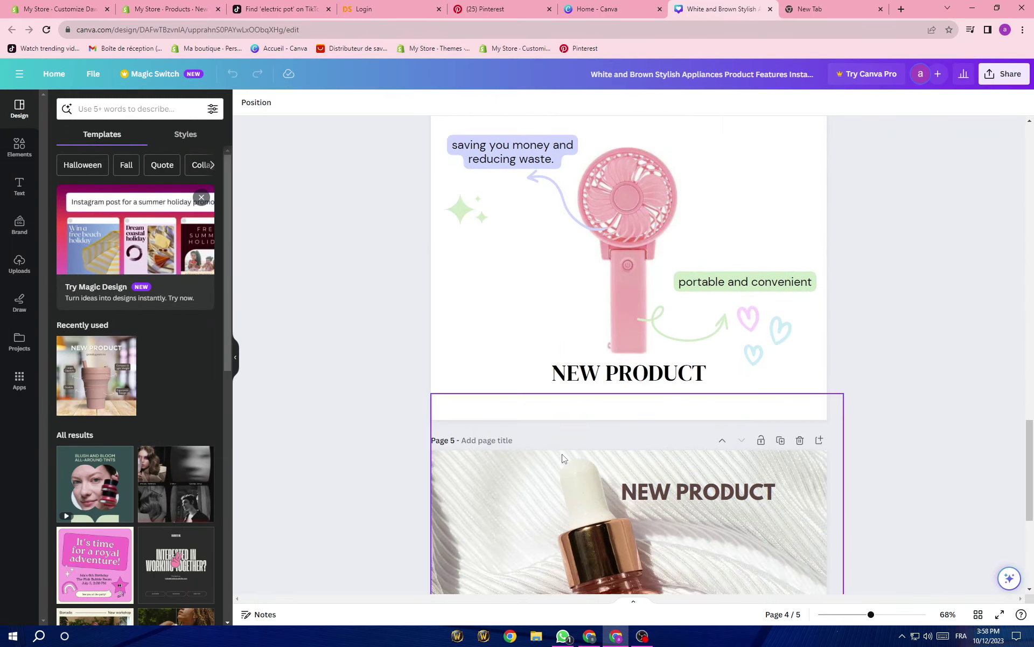
scroll(561, 459, "down", 5)
scroll(624, 438, "up", 20)
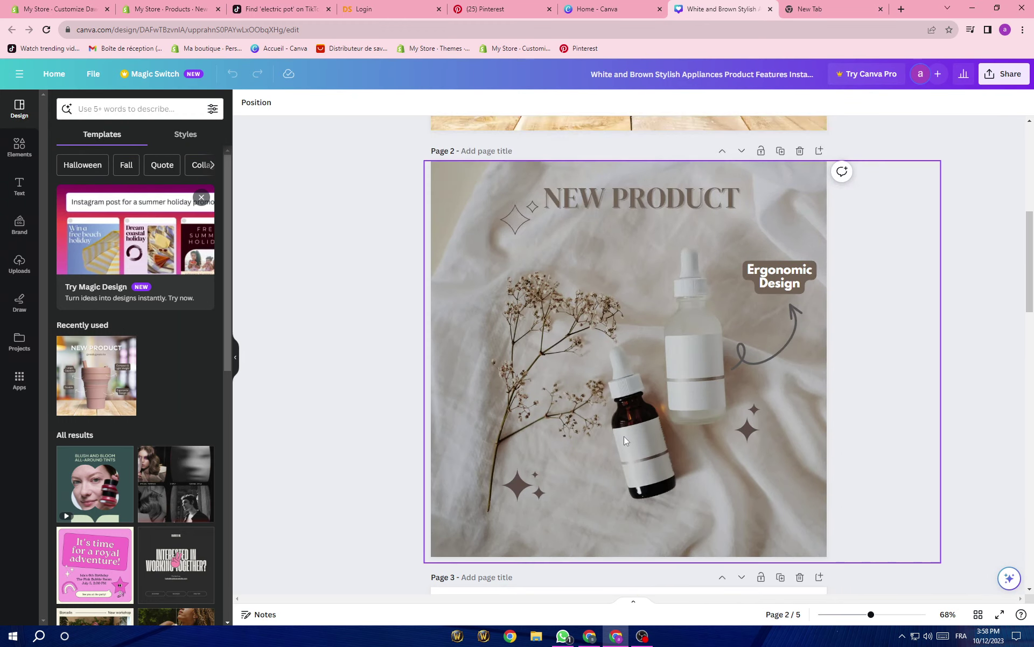
scroll(624, 435, "up", 7)
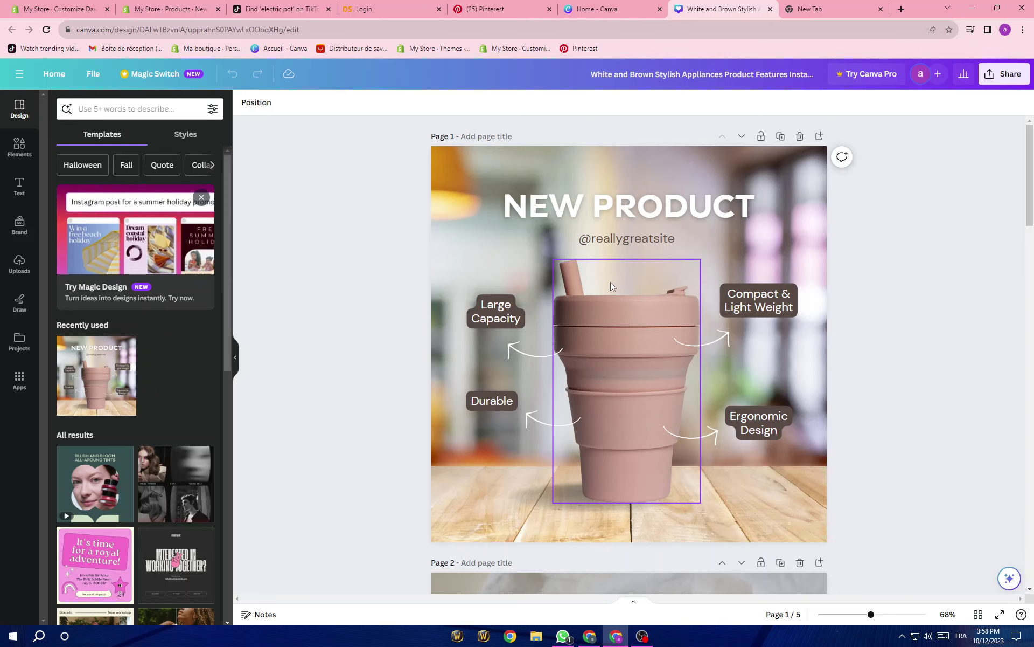
scroll(658, 438, "down", 8)
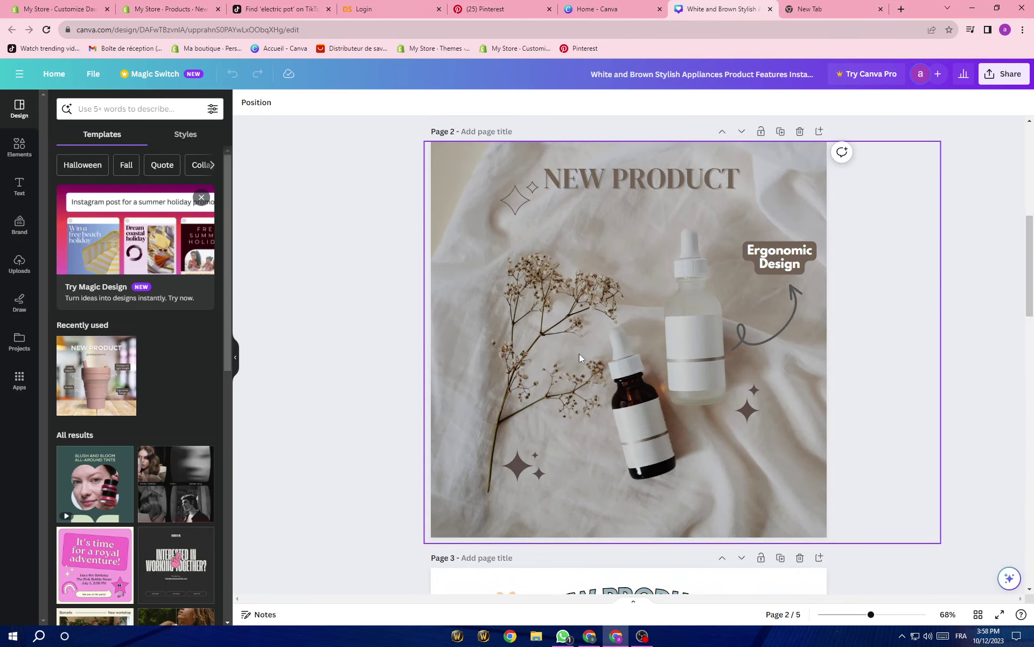
Select the curved arrow, Ergonomic Design label and NEW PRODUCT heading on page 2, then go to Canva home.
left_click(767, 313)
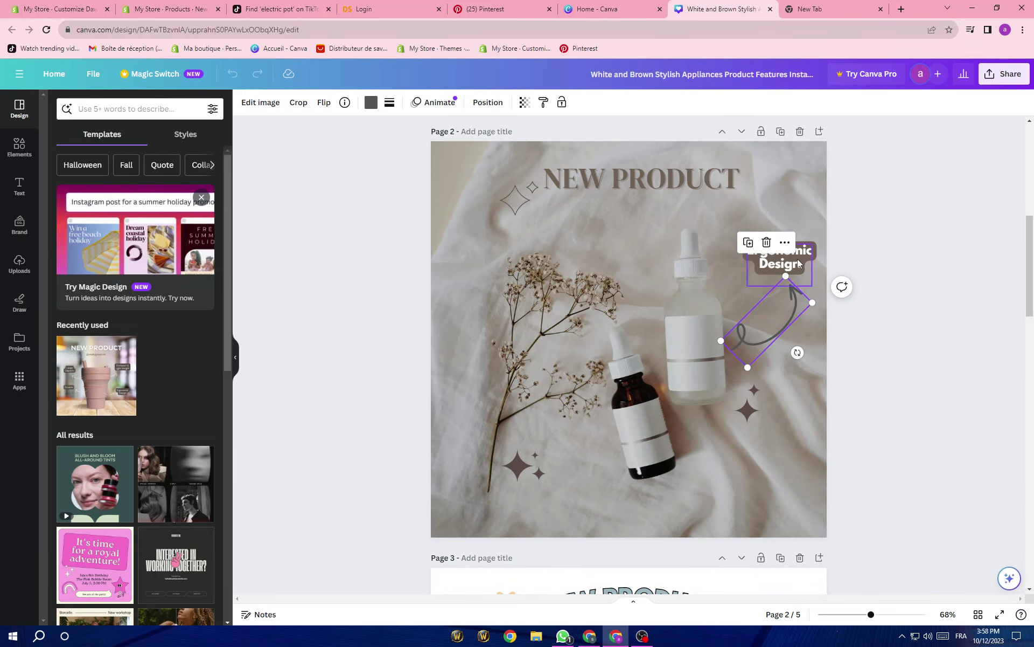
left_click(781, 253)
left_click(718, 189)
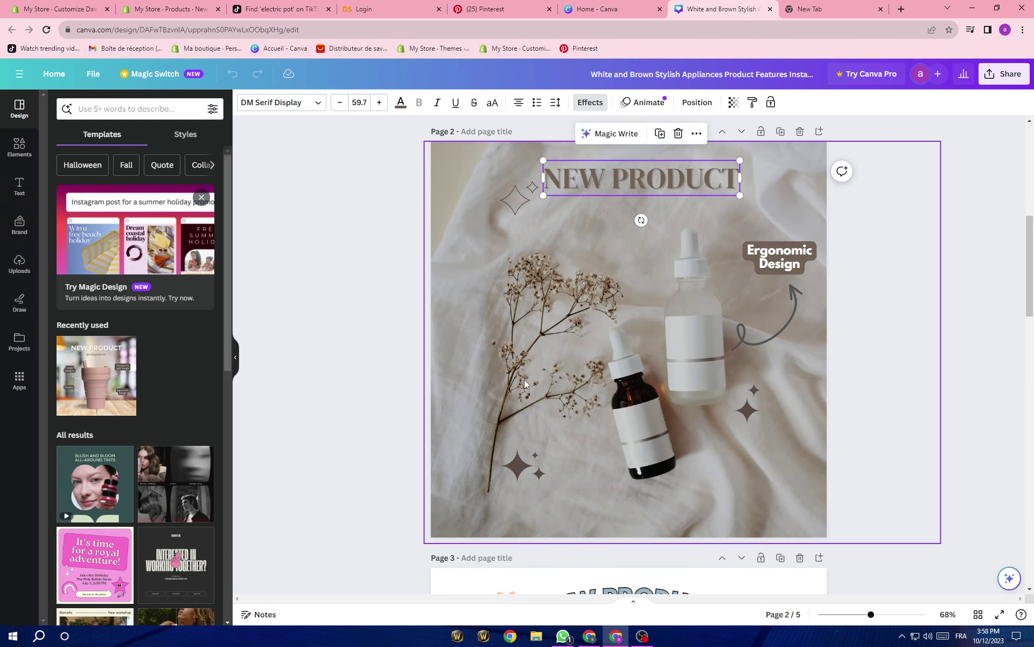
left_click(595, 8)
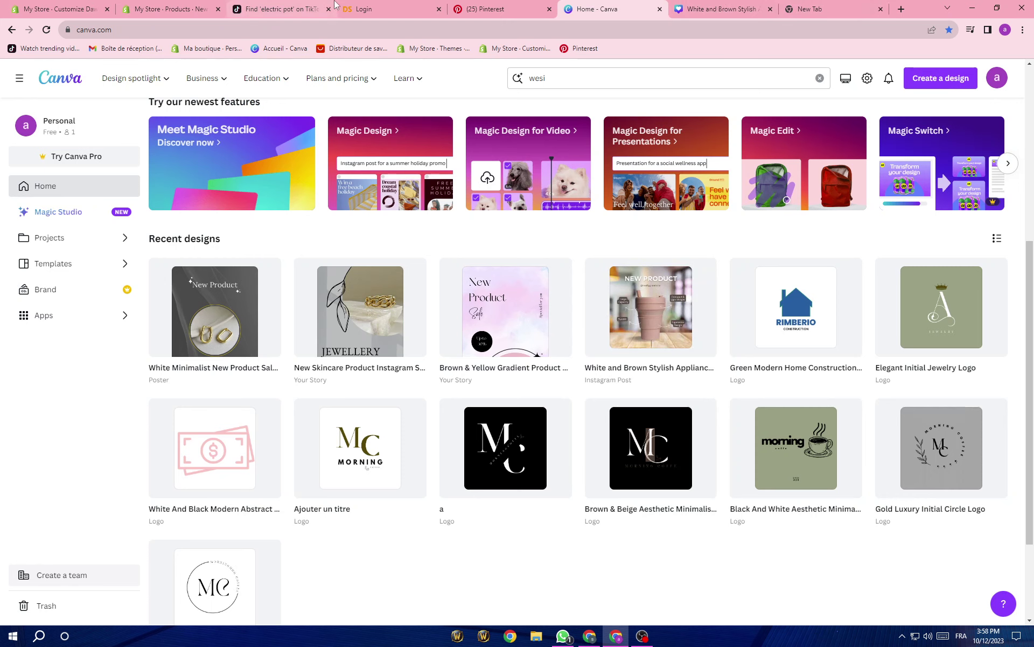
Open the electric pot Image with text settings in the Dawn editor, then go to TikTok's 'electric pot' results.
left_click(59, 8)
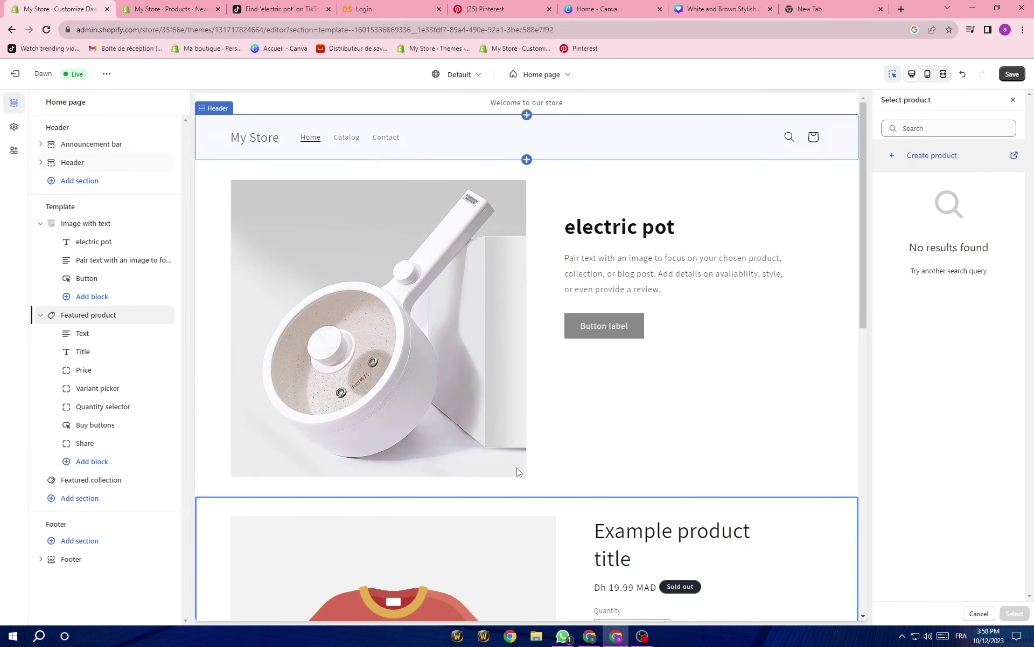
scroll(445, 448, "down", 4)
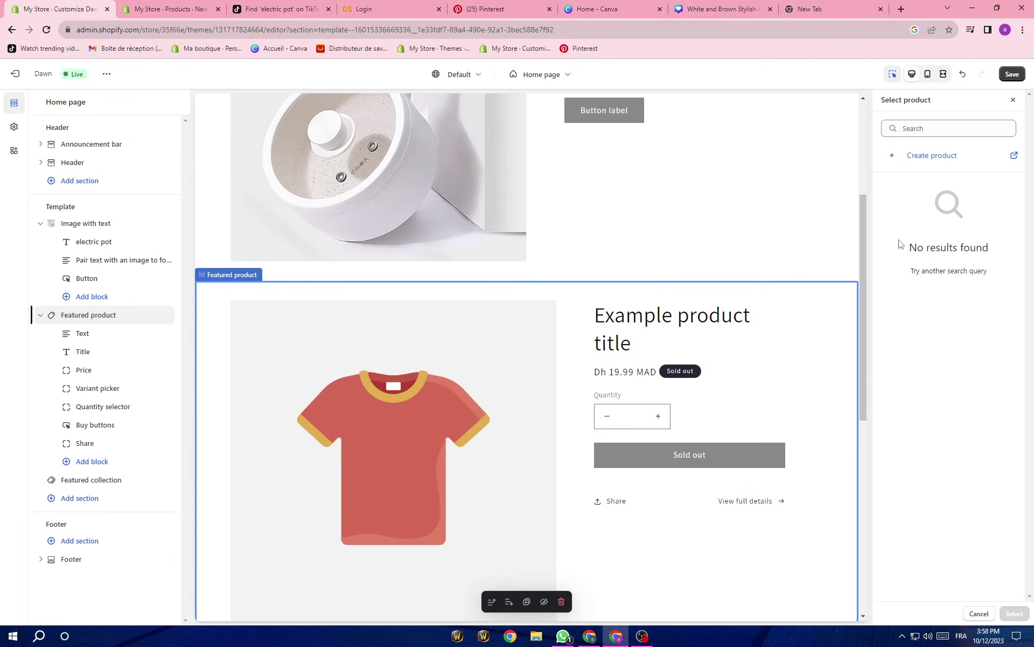
scroll(503, 422, "down", 4)
scroll(501, 418, "up", 6)
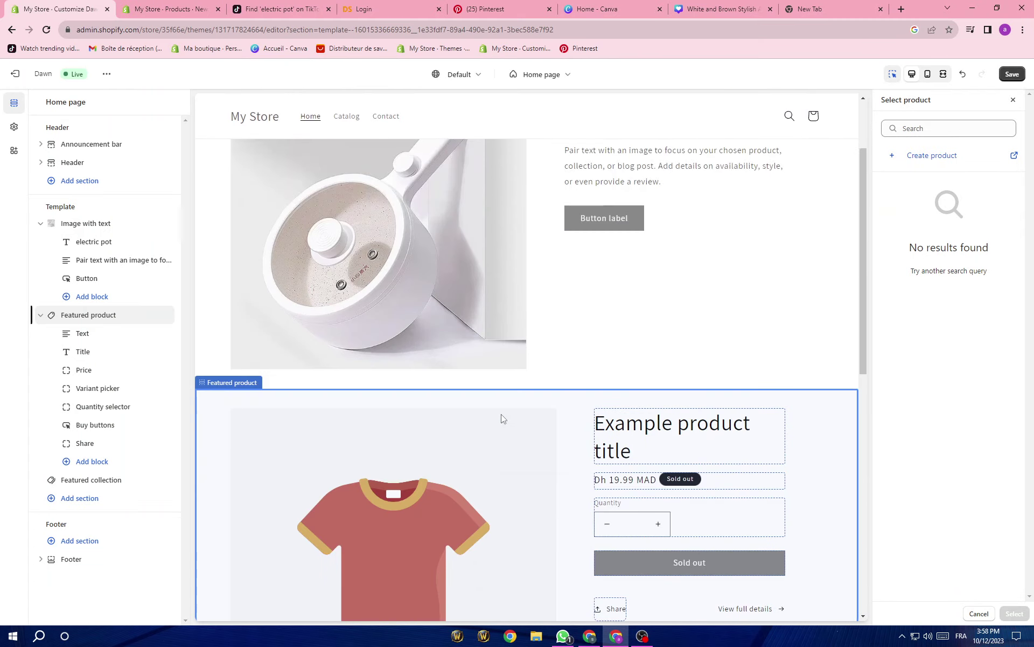
left_click(413, 215)
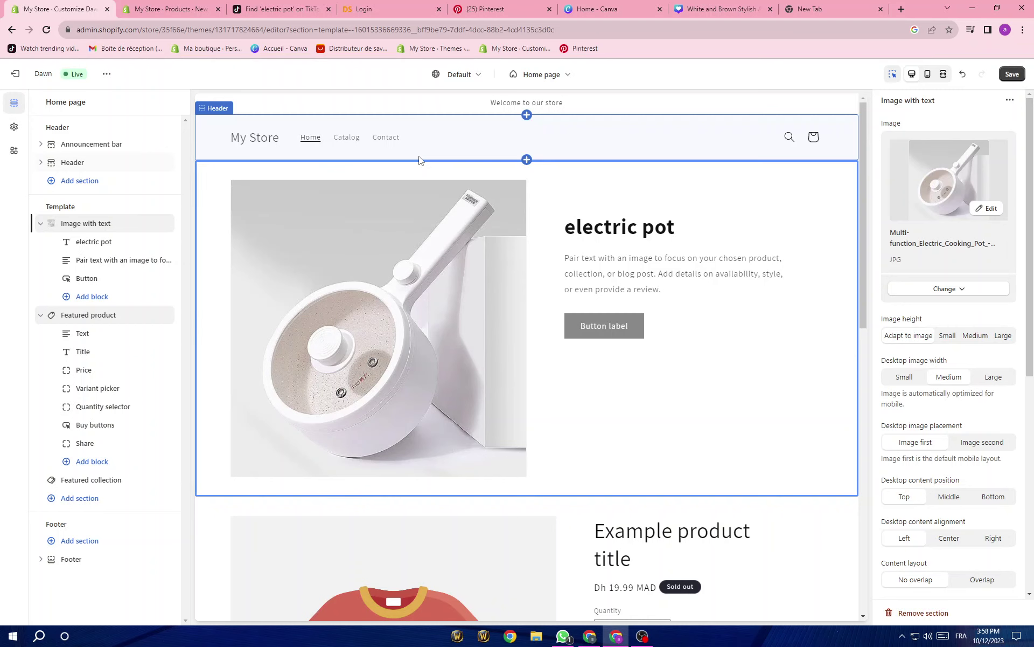
left_click(264, 6)
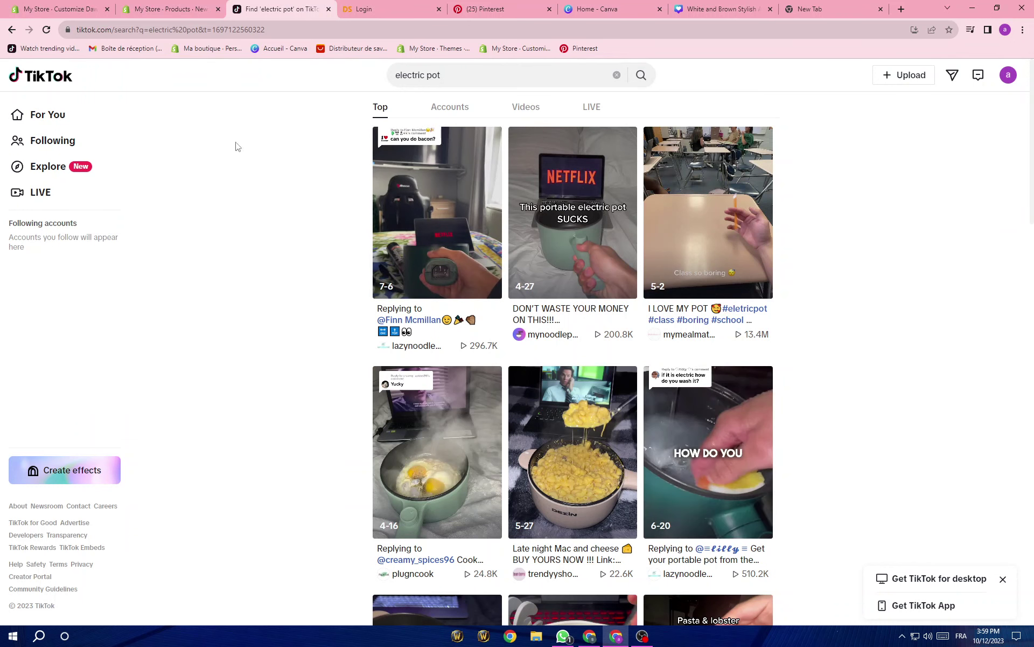
Play the first 'electric pot' result on TikTok, browse its comments, then close it.
left_click(59, 9)
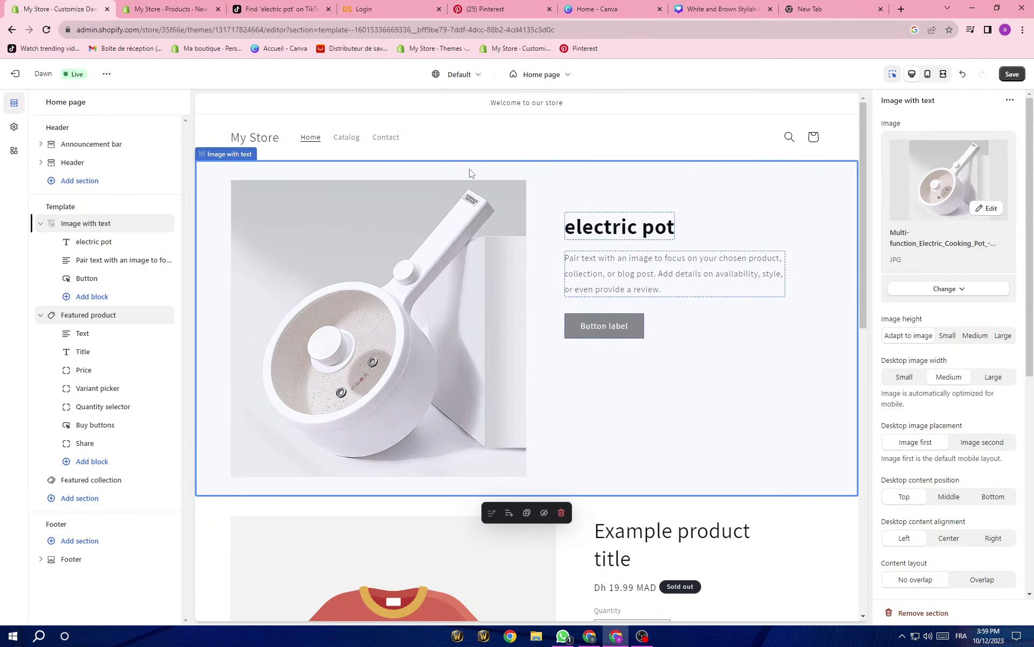
left_click(259, 10)
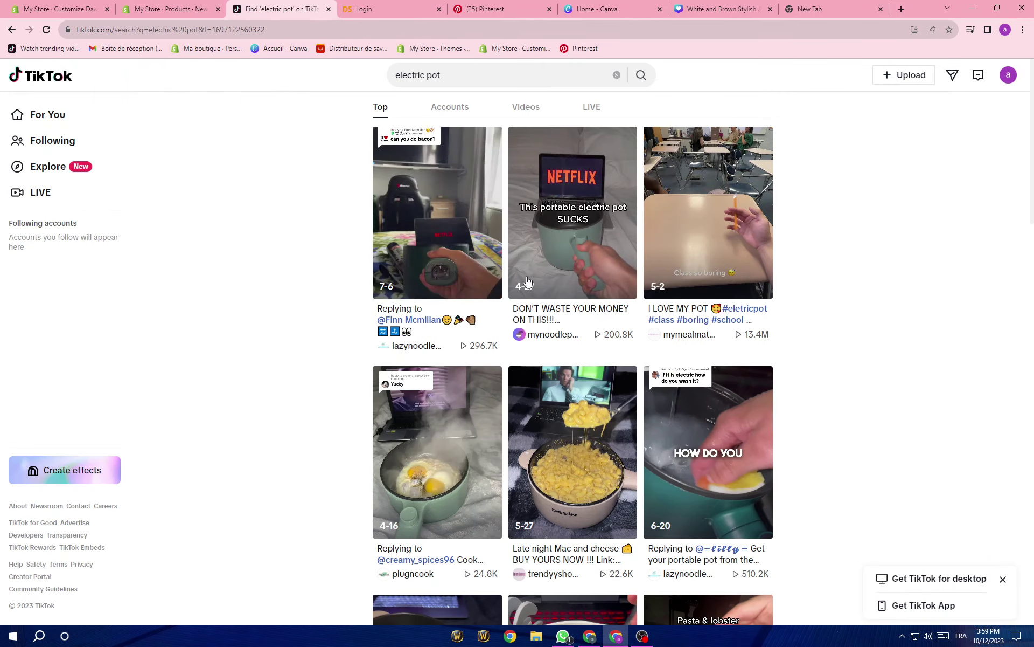
left_click(470, 264)
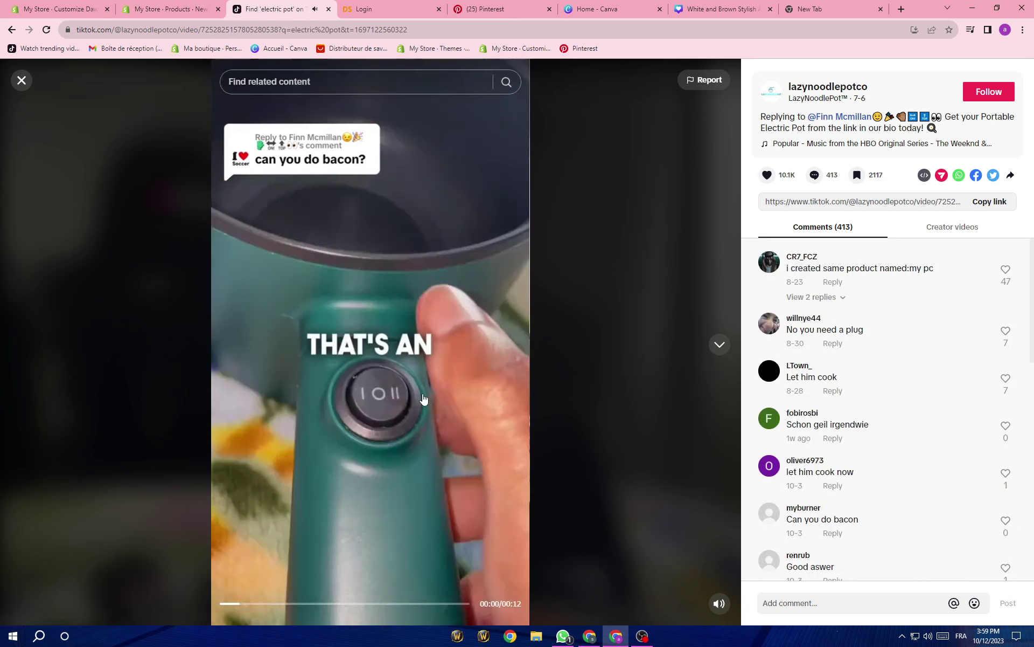
scroll(853, 471, "down", 6)
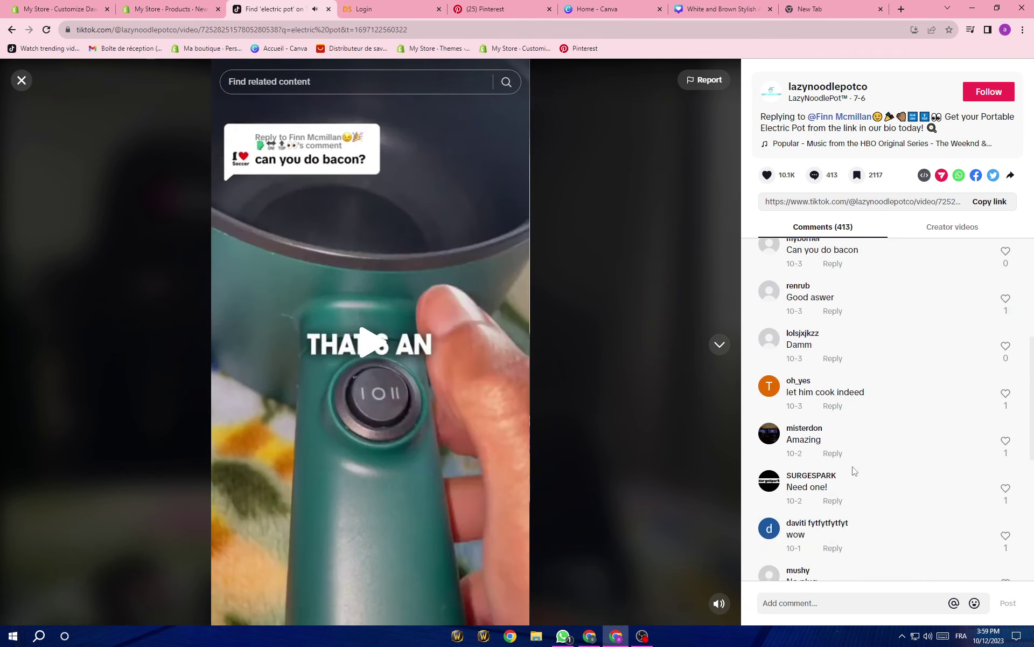
scroll(853, 470, "down", 9)
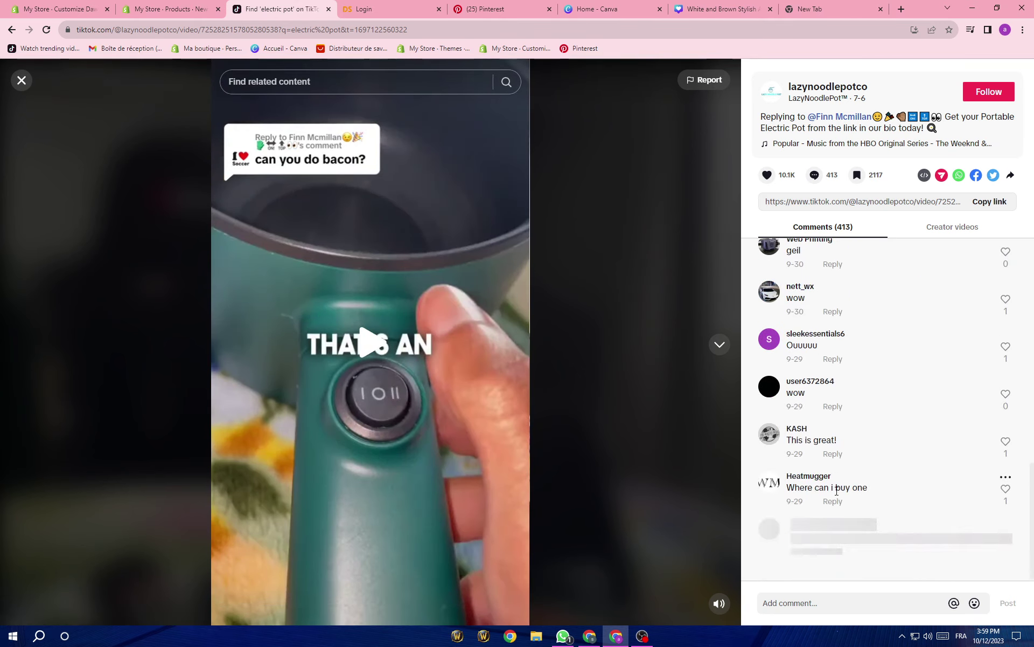
scroll(831, 499, "down", 3)
scroll(819, 502, "down", 4)
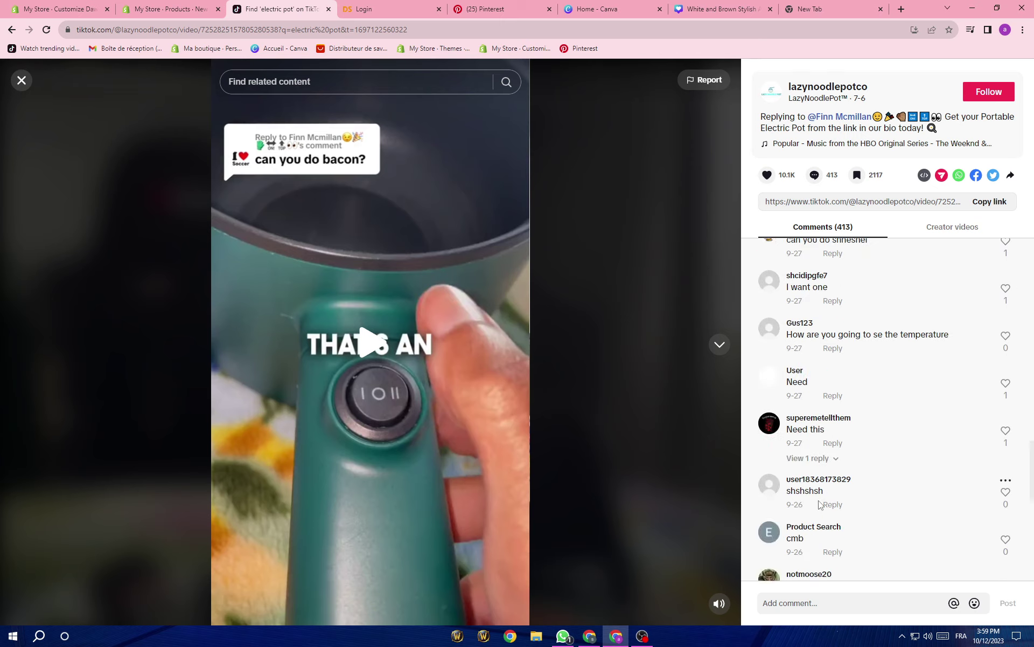
scroll(849, 425, "up", 8)
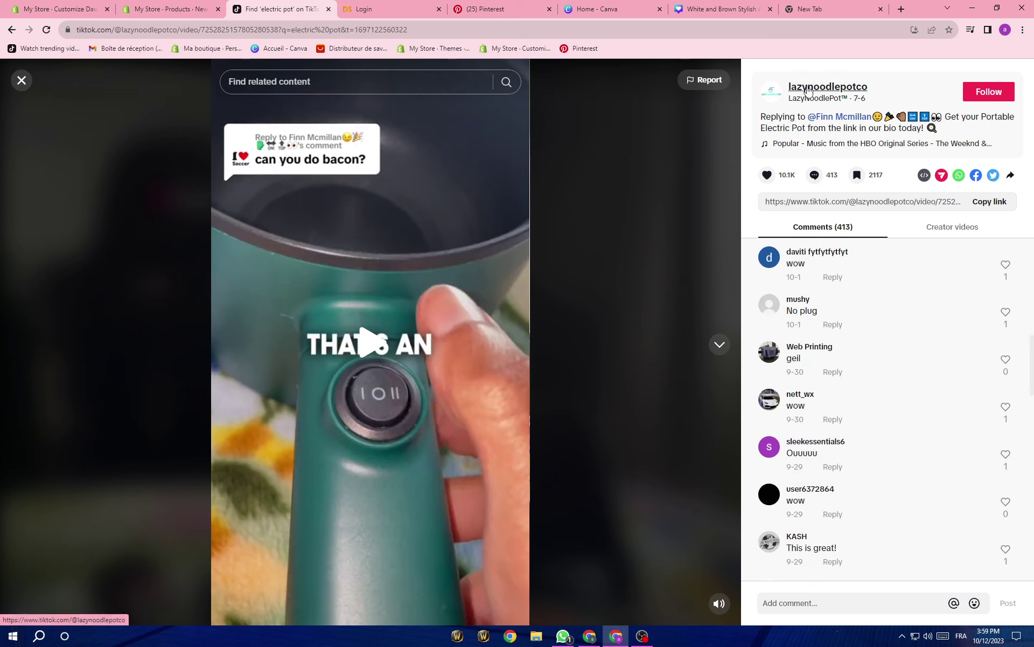
left_click(26, 84)
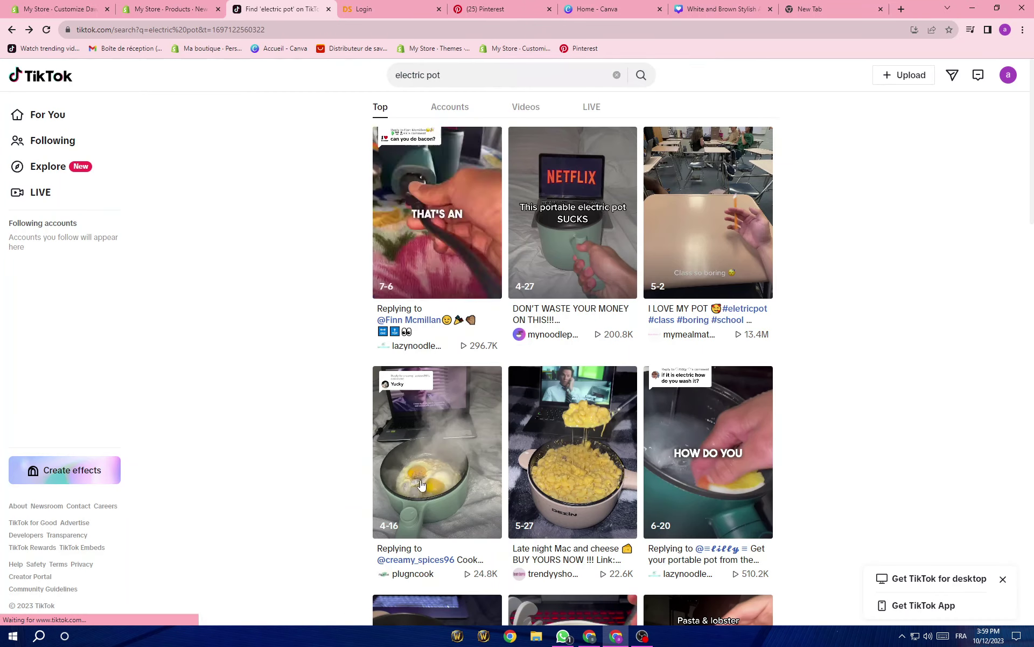
Open the 'I LOVE MY POT' video, scroll its comments, and go to the creator's profile.
scroll(428, 486, "up", 3)
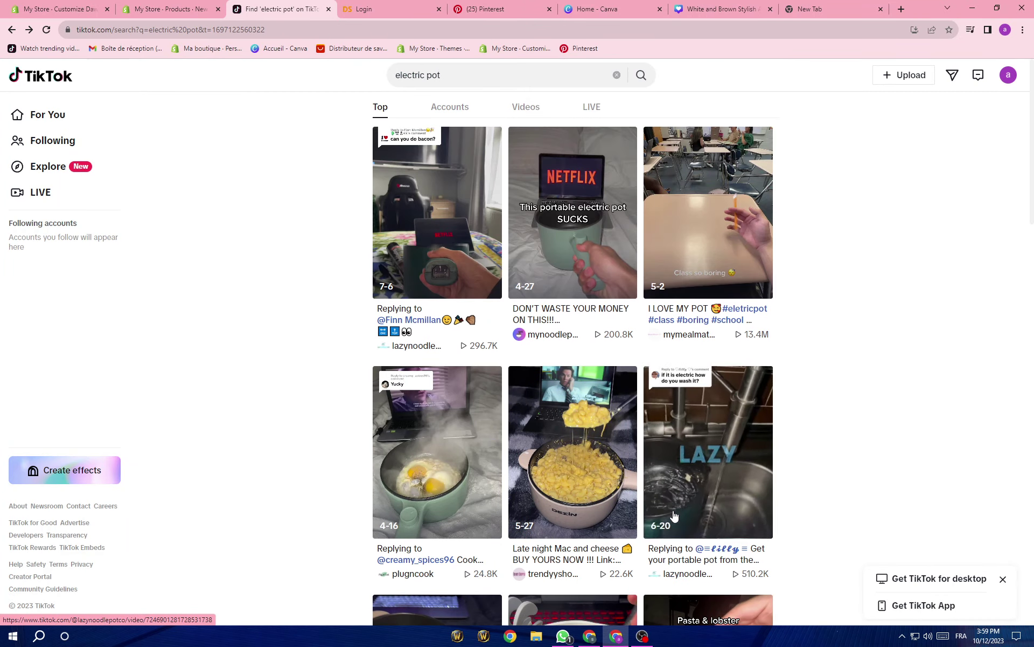
left_click(755, 190)
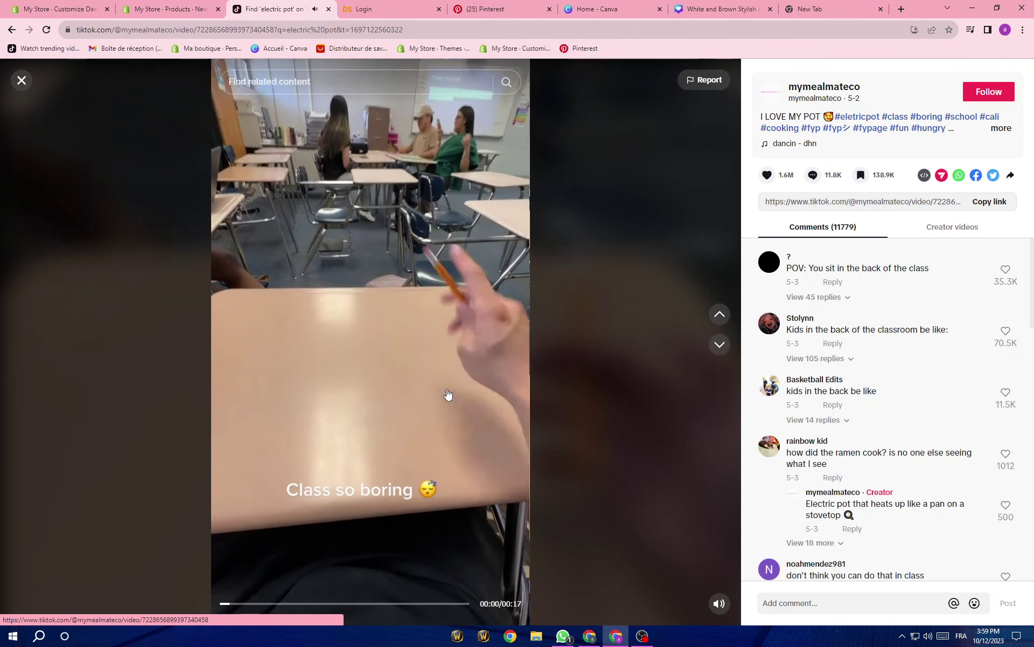
scroll(869, 536, "down", 5)
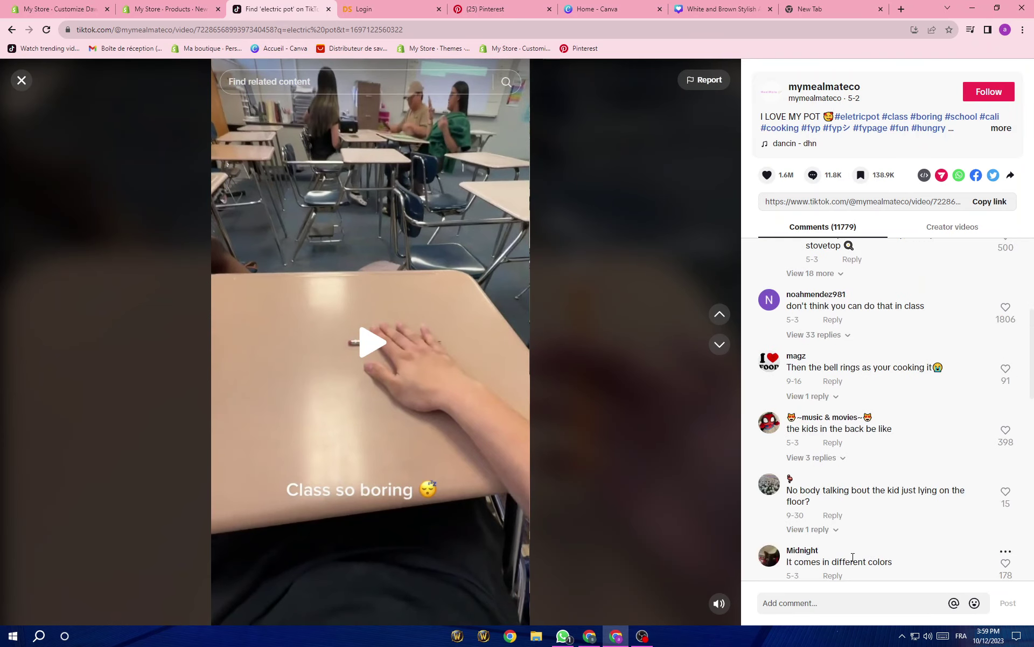
scroll(853, 557, "down", 12)
scroll(853, 561, "down", 3)
scroll(853, 539, "up", 6)
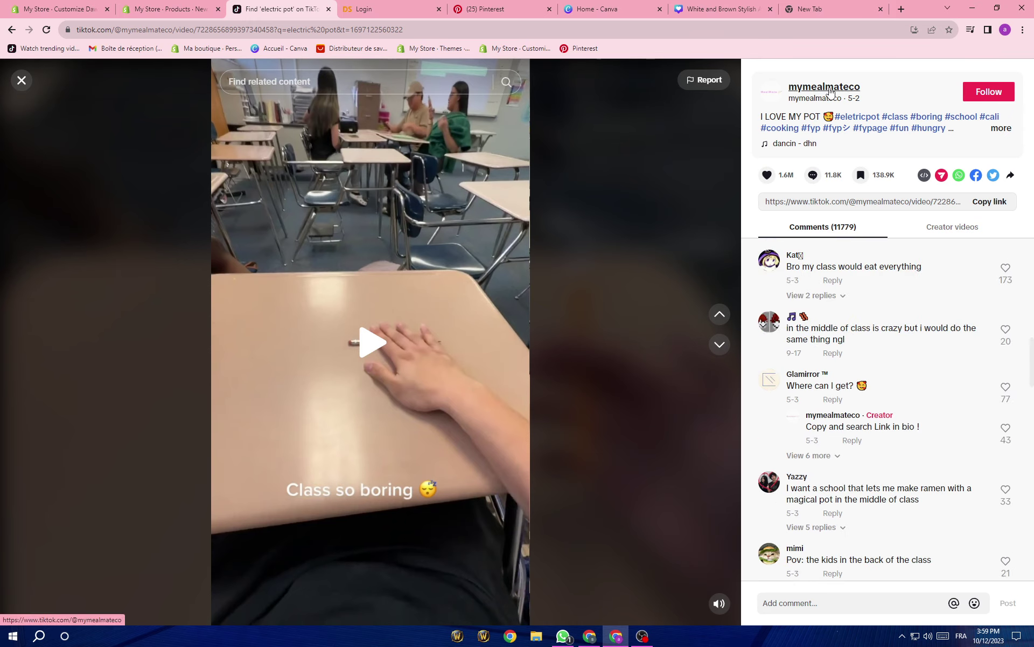
left_click(831, 91)
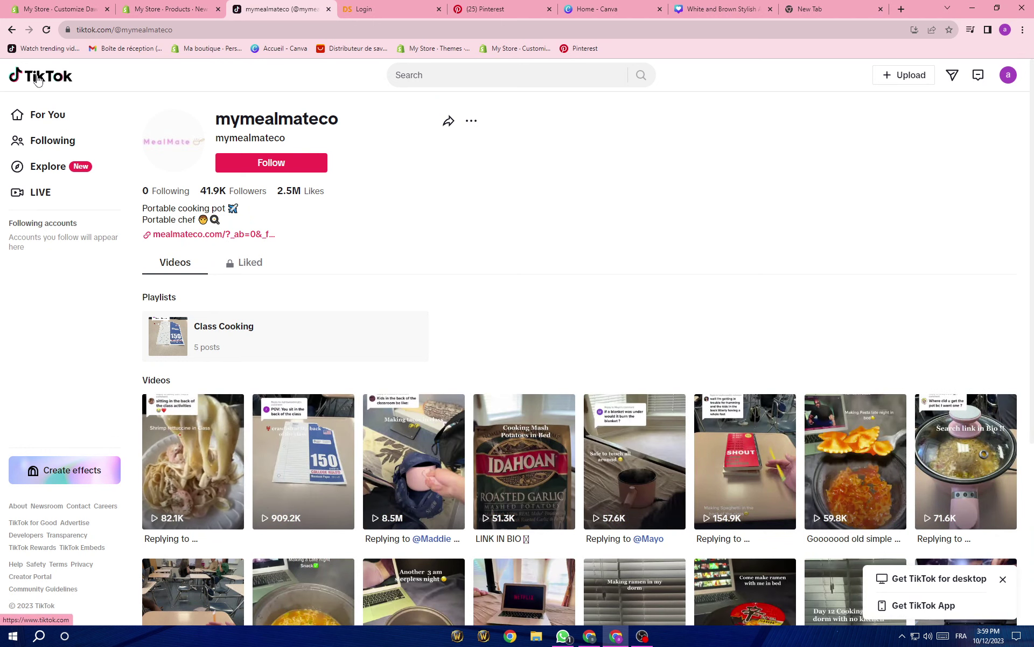
Switch to the 'My Store · Products · New' tab with the blank Add product form.
left_click(208, 15)
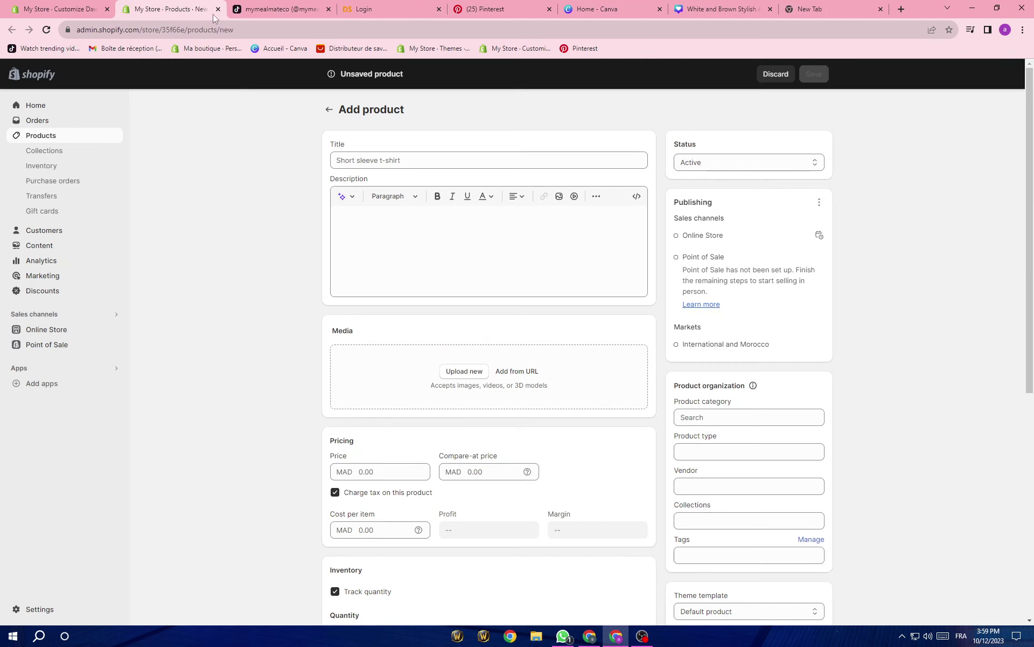